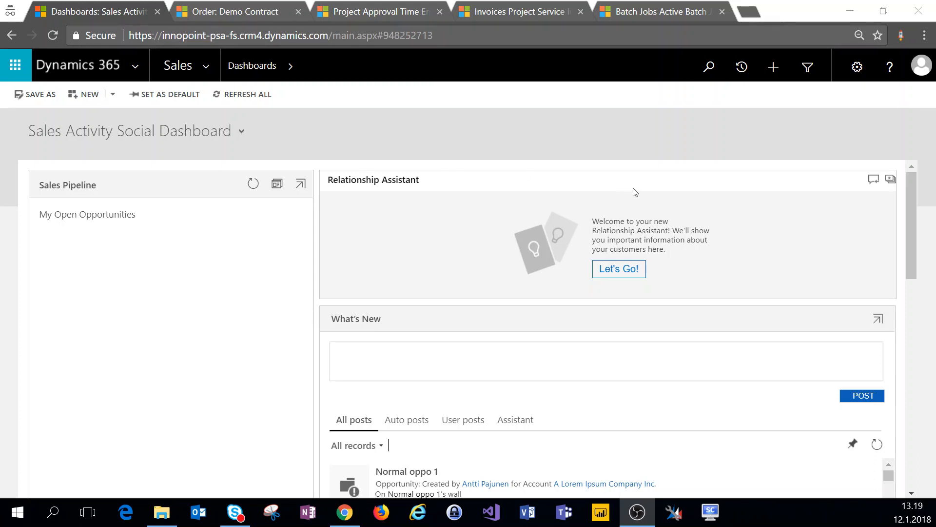
Step: Open the Demo Contract order and examine its project-based and product-based contract lines
click(235, 13)
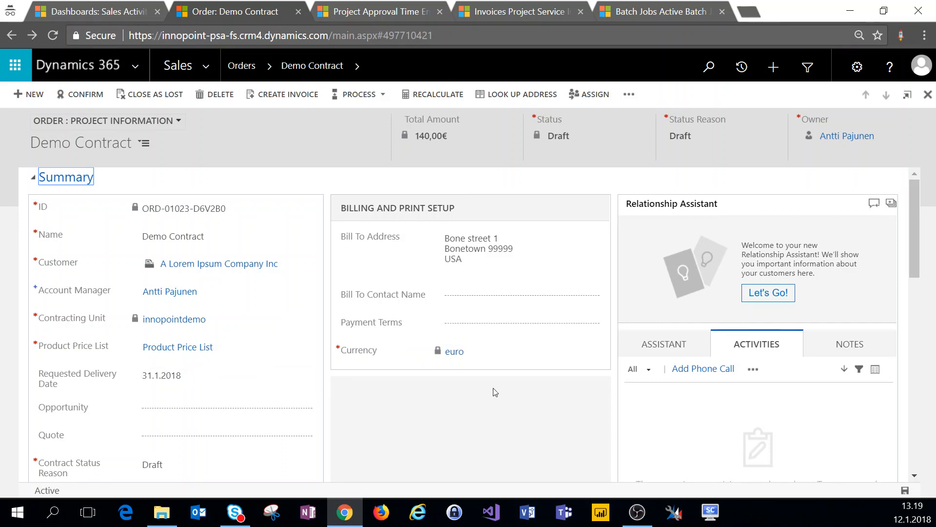
scroll(503, 392, down, 1)
scroll(504, 394, down, 2)
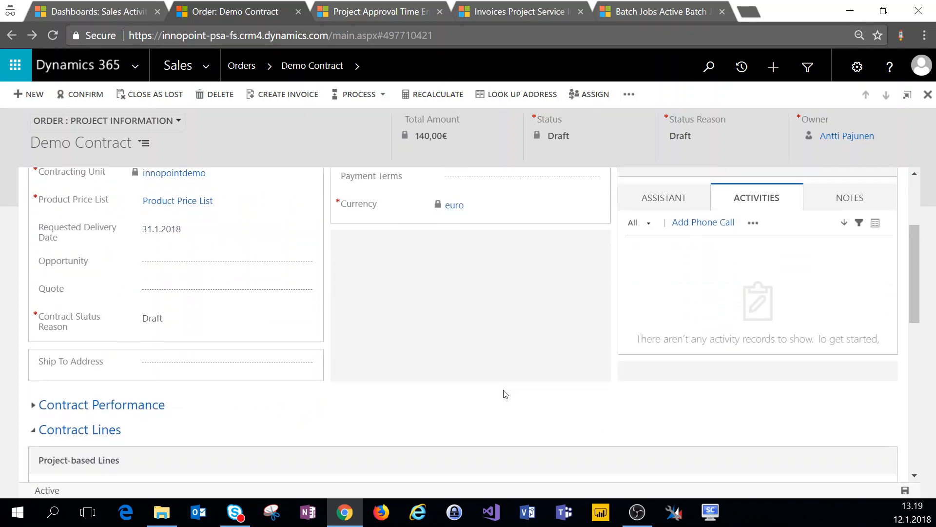
scroll(505, 395, down, 4)
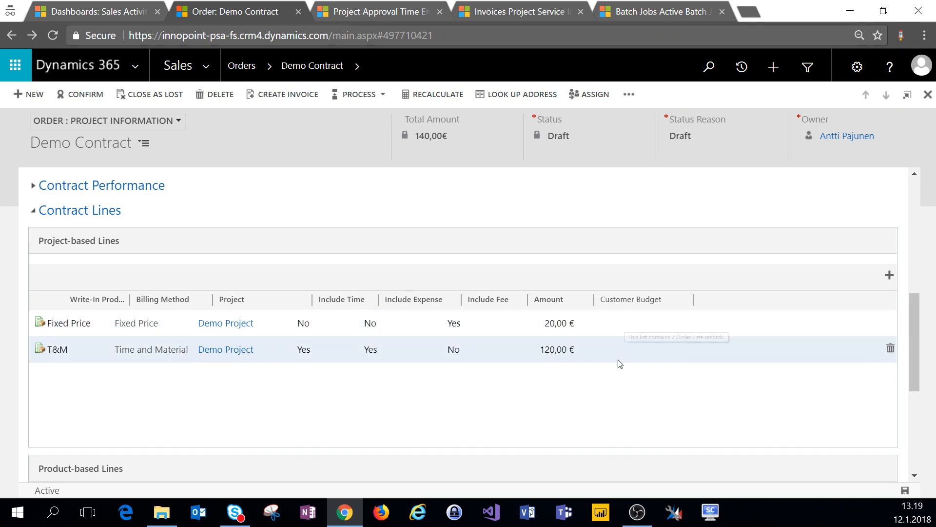
scroll(619, 364, down, 1)
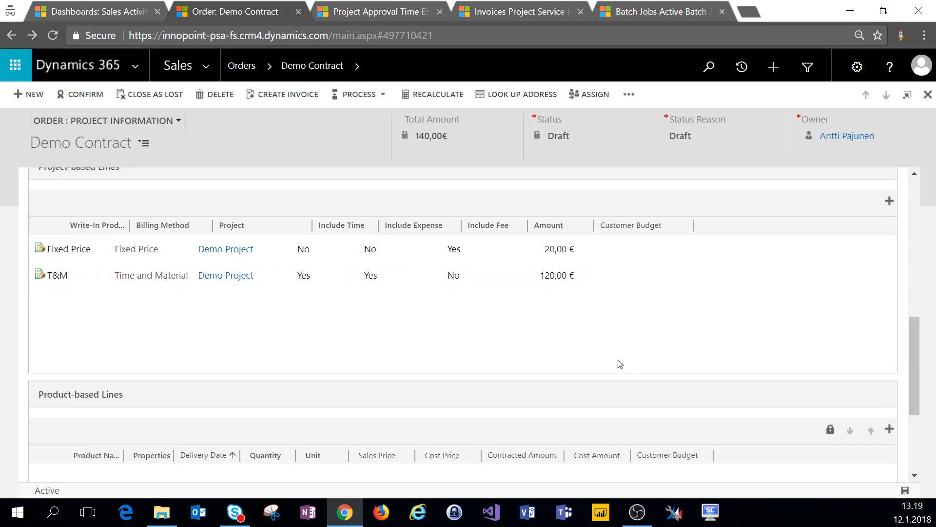
scroll(619, 364, down, 2)
scroll(620, 364, up, 3)
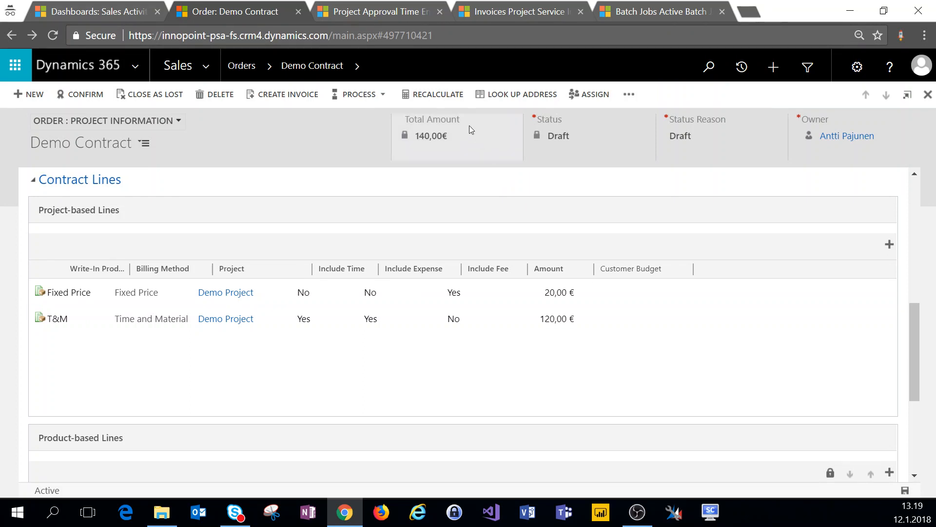
Step: Approve both Demo Project time entries in the Time Entries for Approval view
click(362, 13)
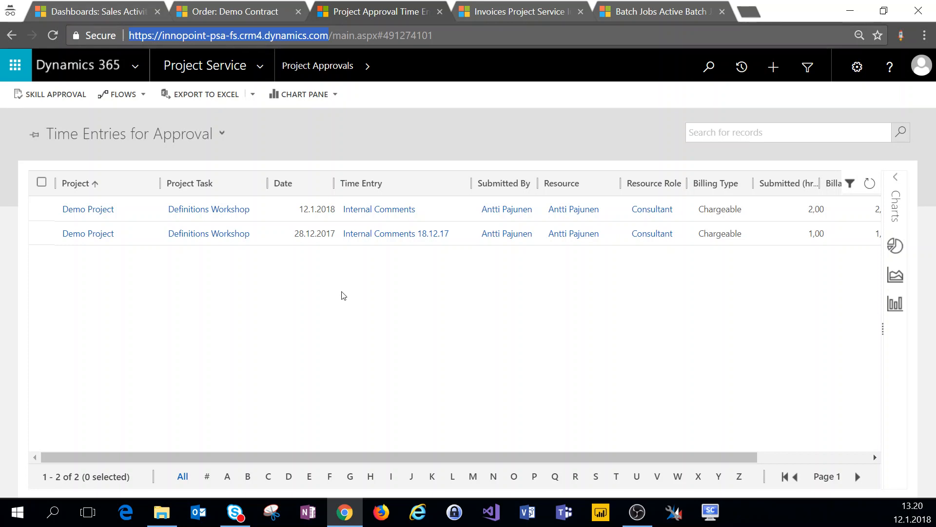
click(42, 207)
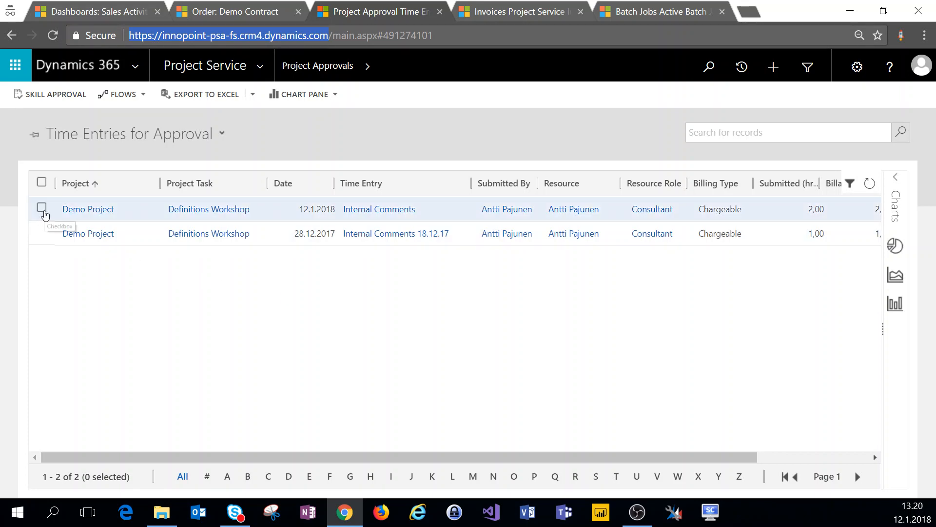
click(42, 232)
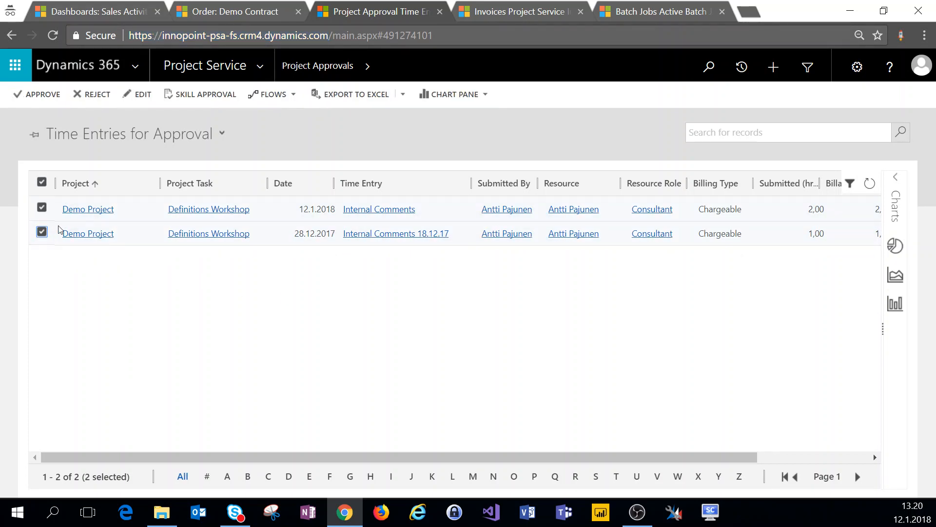
click(42, 96)
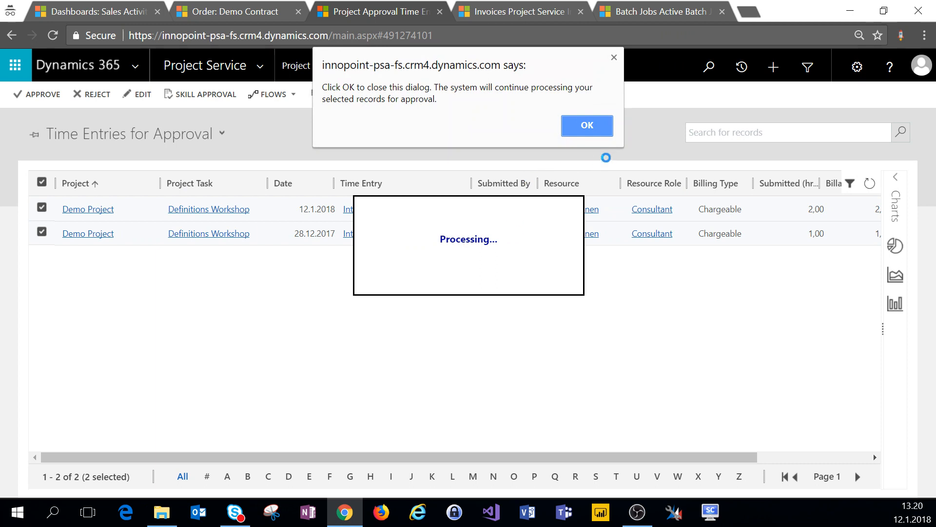
click(598, 131)
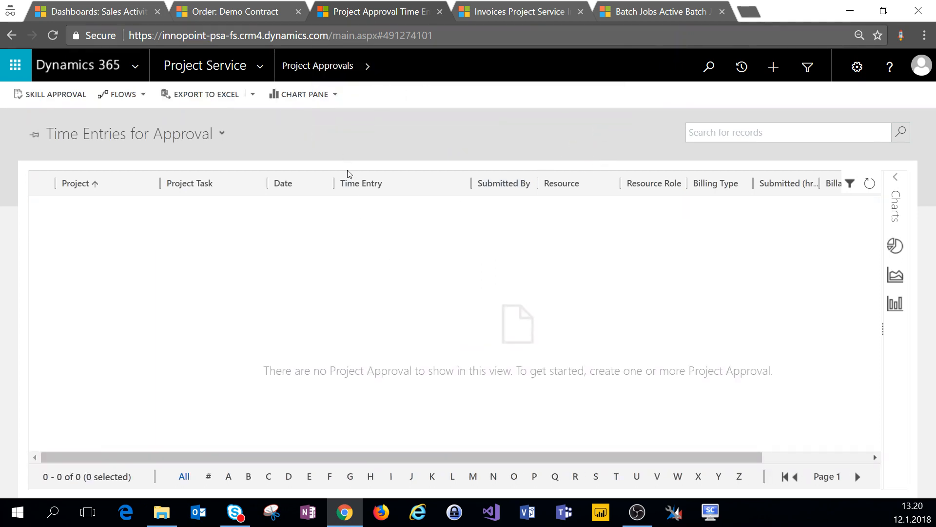
Step: Return to the Demo Contract order and open its related actuals
click(260, 15)
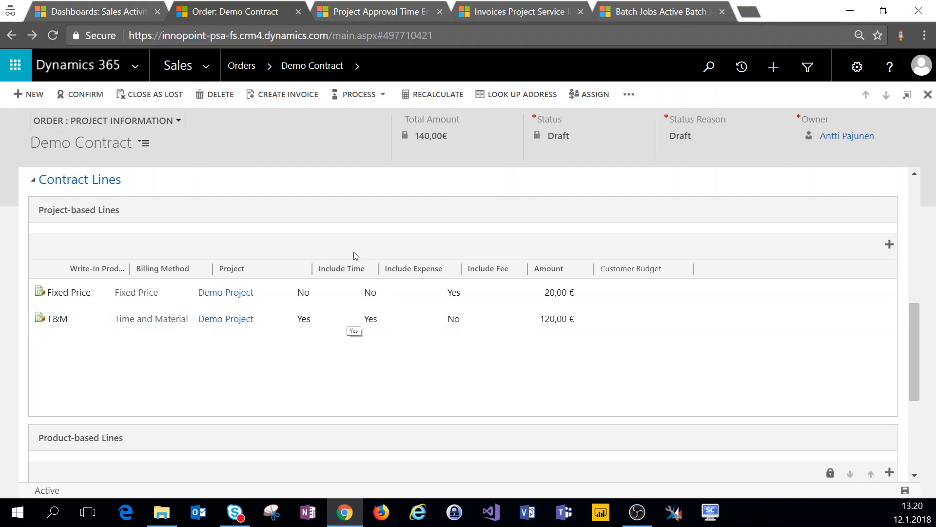
click(358, 67)
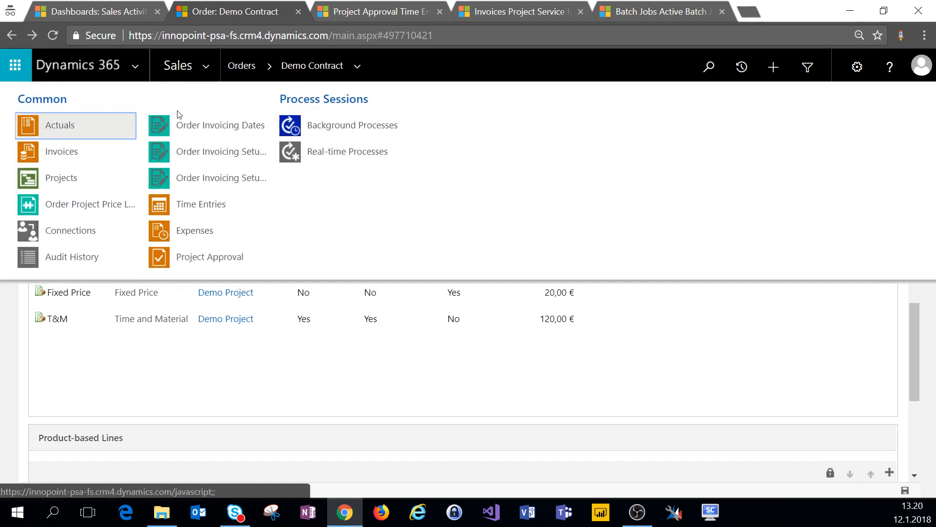
click(57, 128)
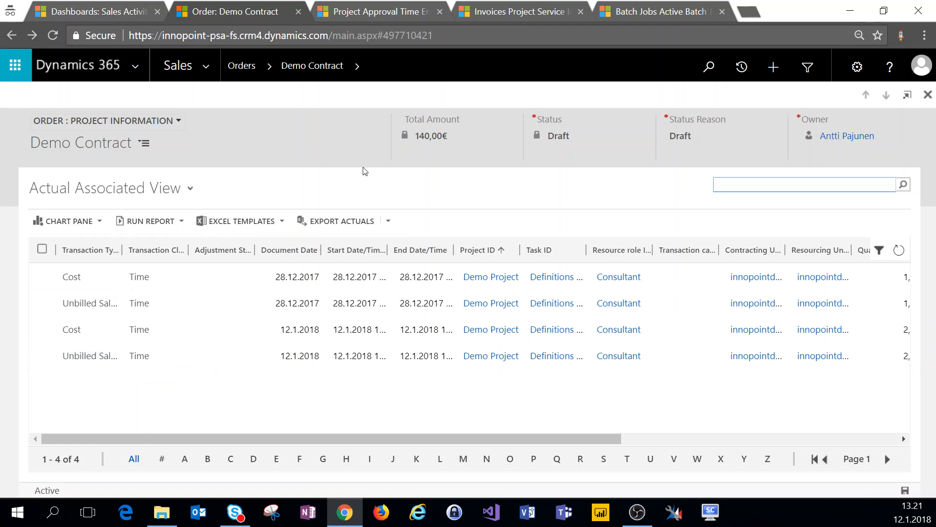
Step: Return to the Demo Contract form, open the T&M contract line and examine its invoice schedule's run dates and cut-off dates
click(321, 71)
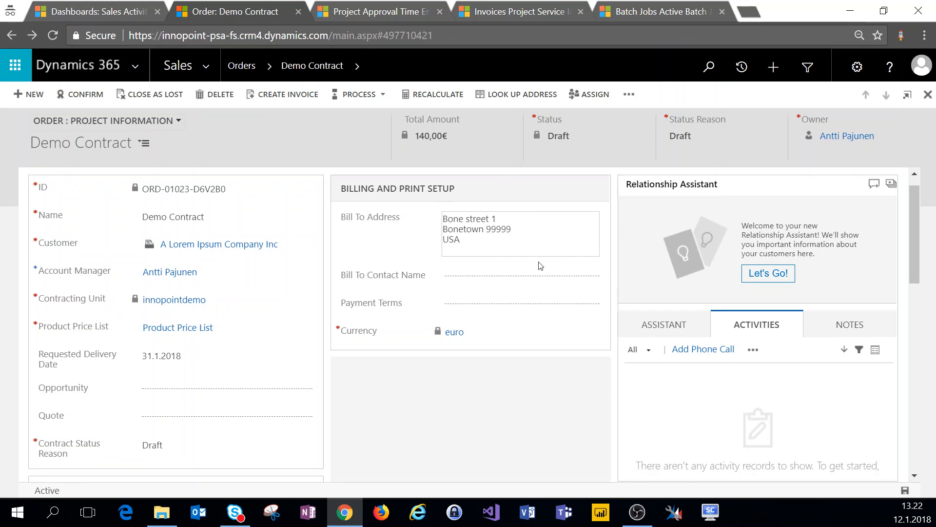
scroll(536, 265, down, 7)
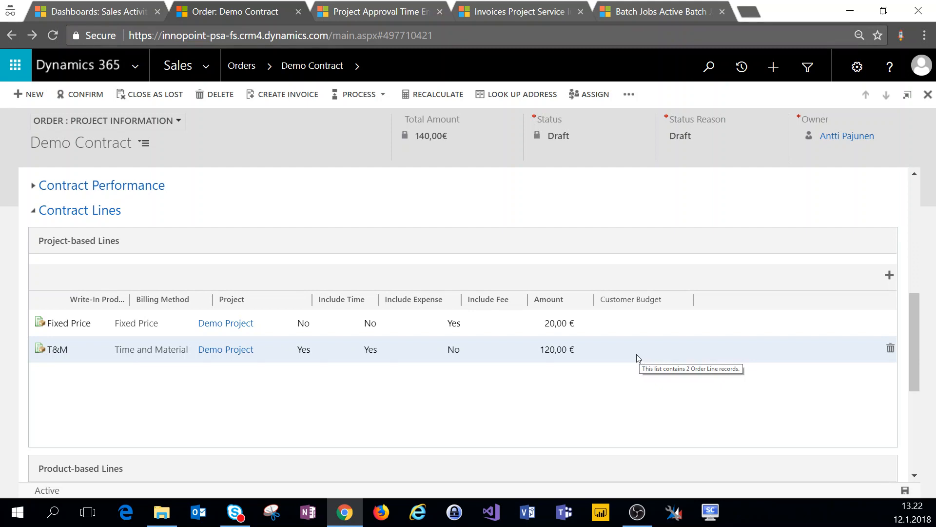
double_click(638, 359)
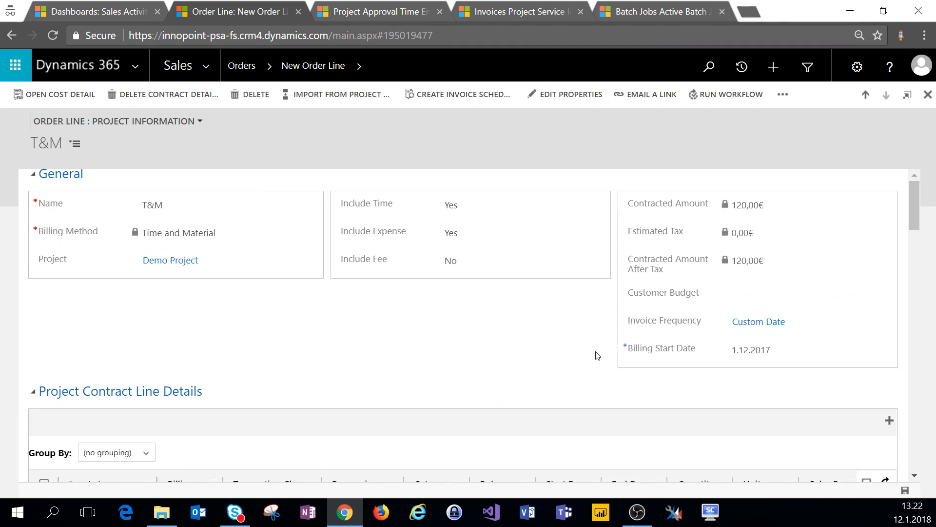
scroll(597, 355, down, 5)
scroll(598, 355, up, 3)
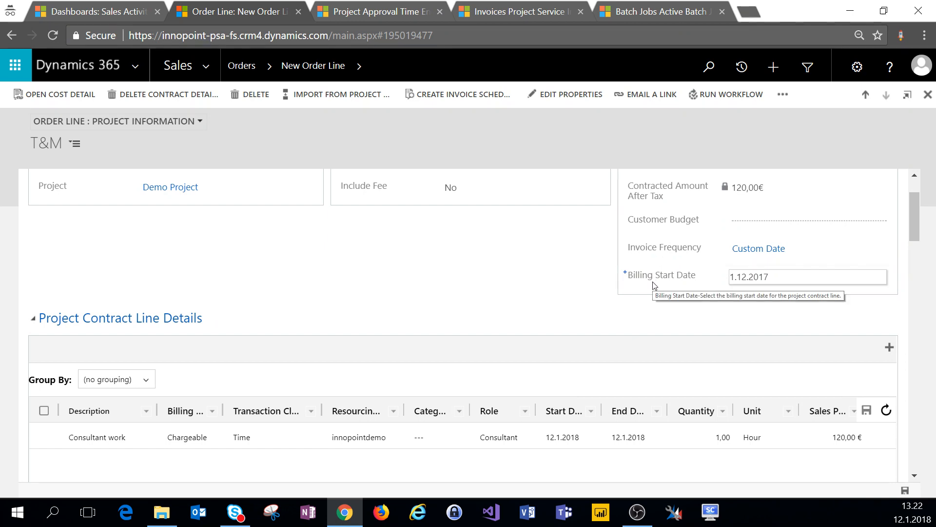
scroll(654, 286, down, 1)
scroll(654, 286, down, 10)
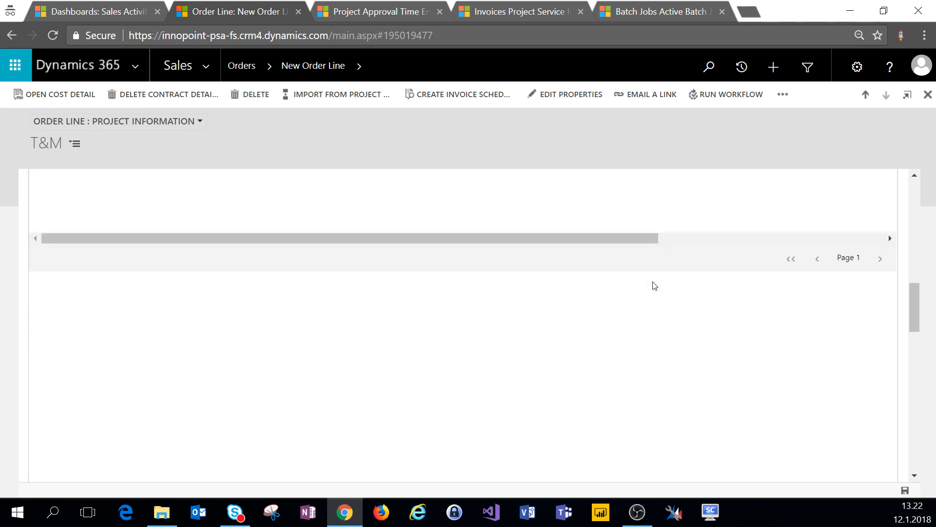
scroll(654, 286, down, 8)
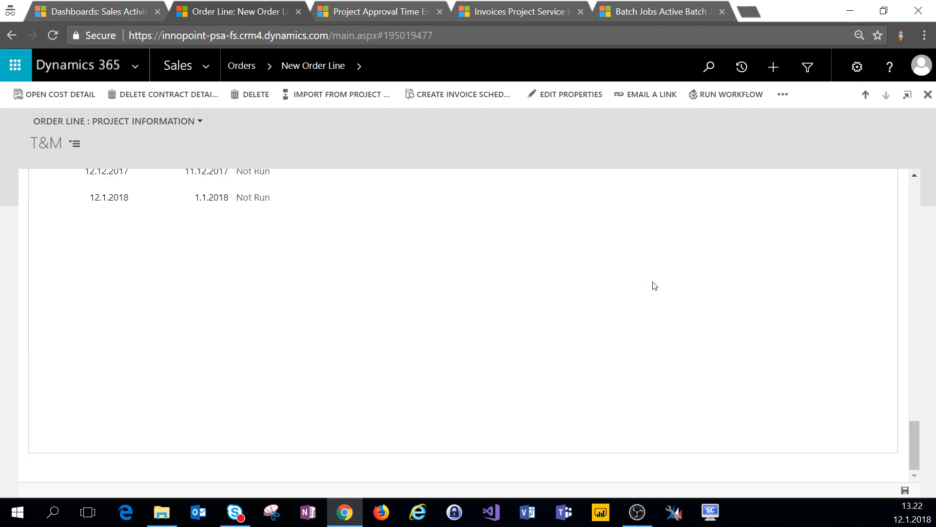
scroll(654, 285, up, 3)
scroll(536, 312, up, 3)
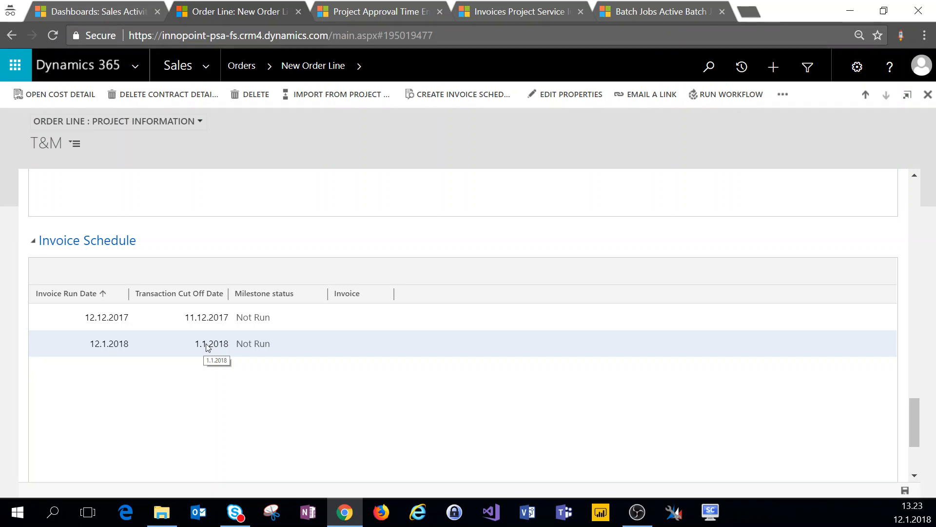
Step: Review the T&M line's general billing settings and contract line details, and close the line
scroll(210, 347, up, 10)
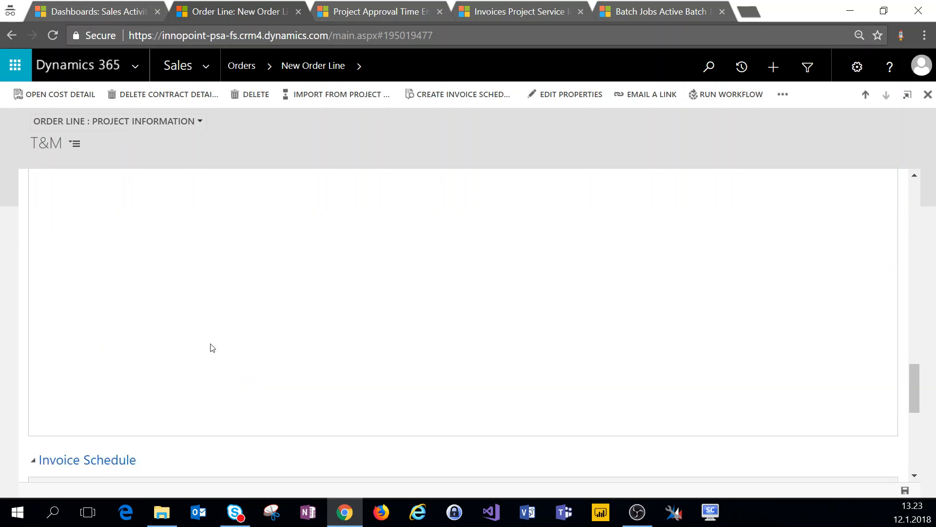
scroll(212, 348, up, 6)
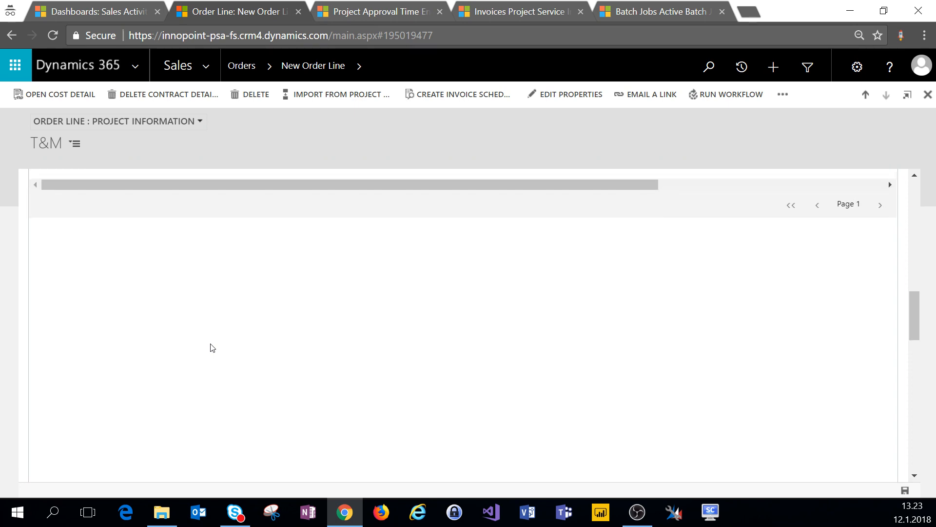
scroll(210, 346, up, 8)
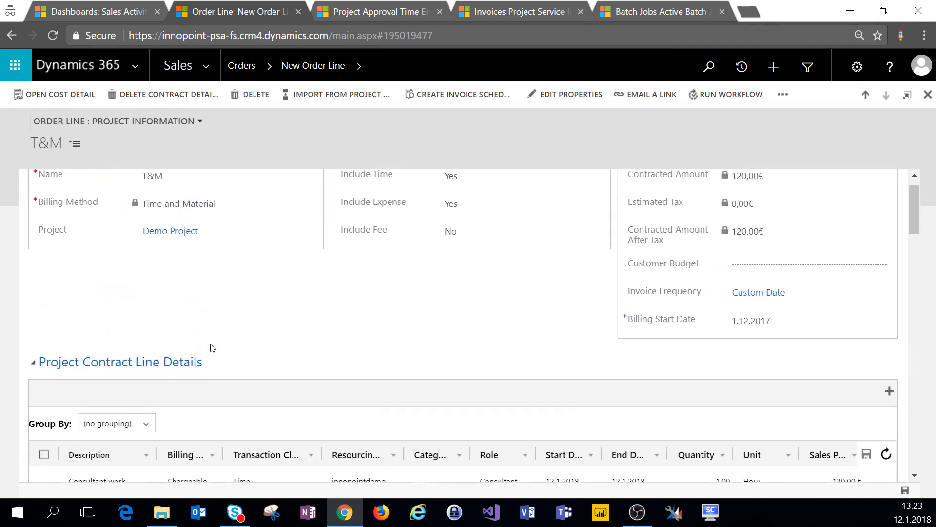
scroll(585, 258, down, 2)
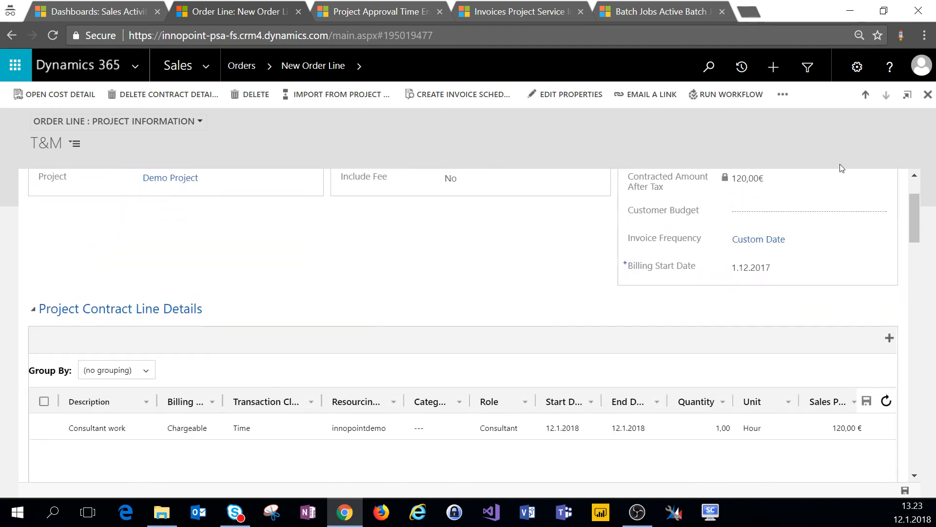
click(928, 94)
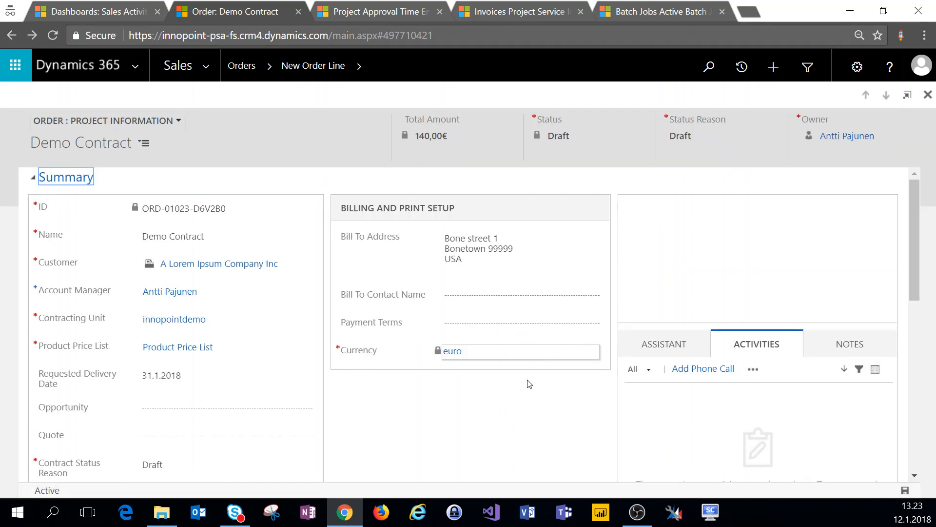
Step: Open the Fixed Price contract line and examine the milestones in its invoice schedule
scroll(529, 382, down, 1)
scroll(528, 383, down, 5)
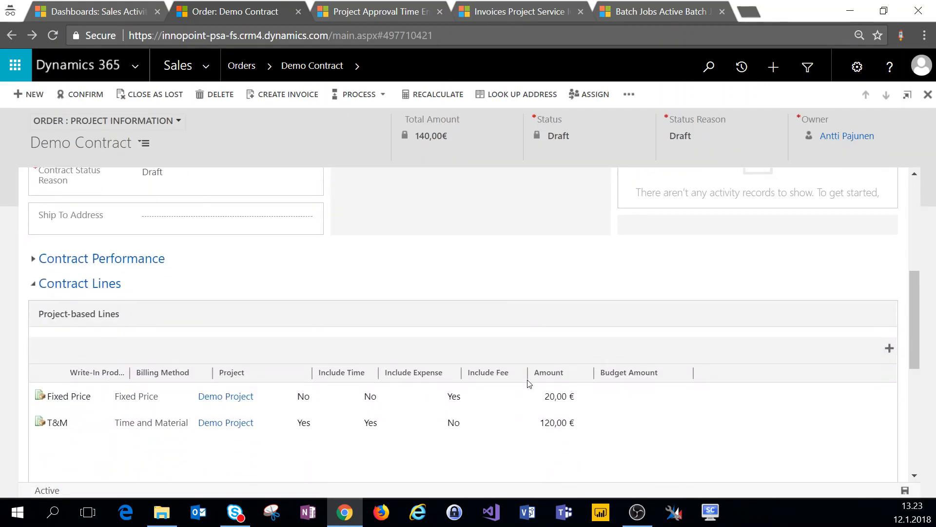
double_click(689, 397)
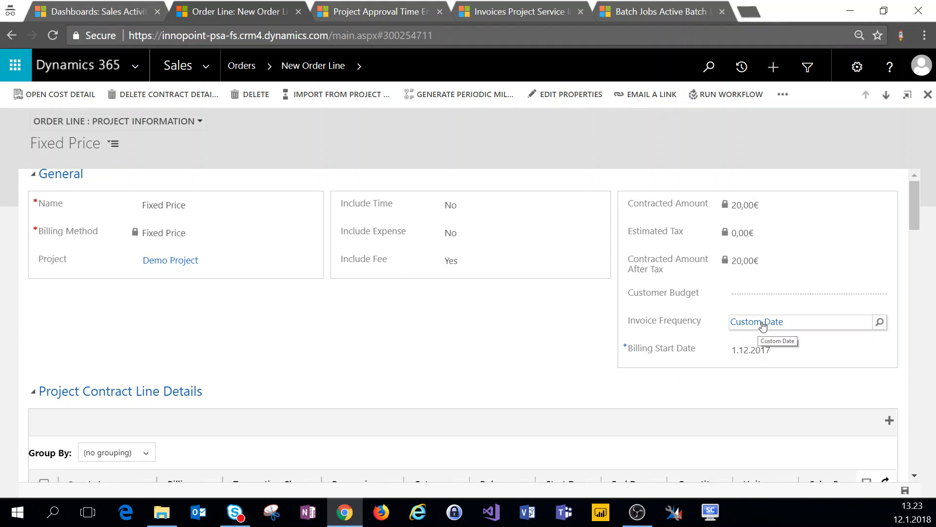
scroll(741, 357, down, 10)
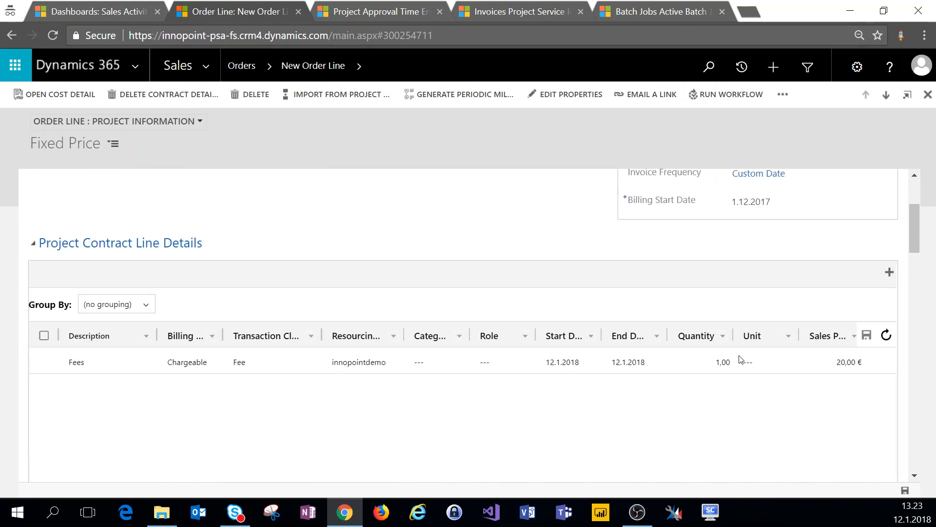
scroll(742, 359, down, 5)
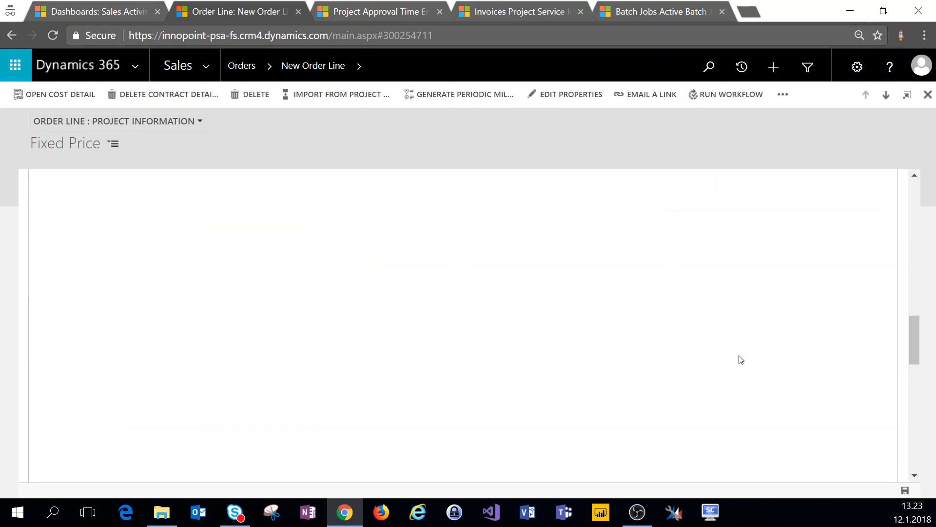
scroll(742, 360, down, 2)
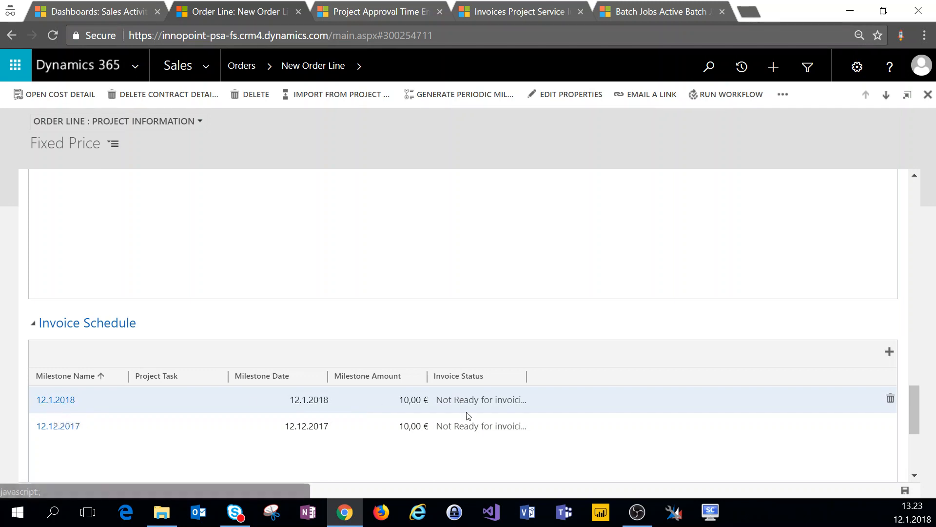
Step: Set the invoice status of the 12.1.2018 milestone to Ready for invoicing, save the milestone and close it
double_click(492, 404)
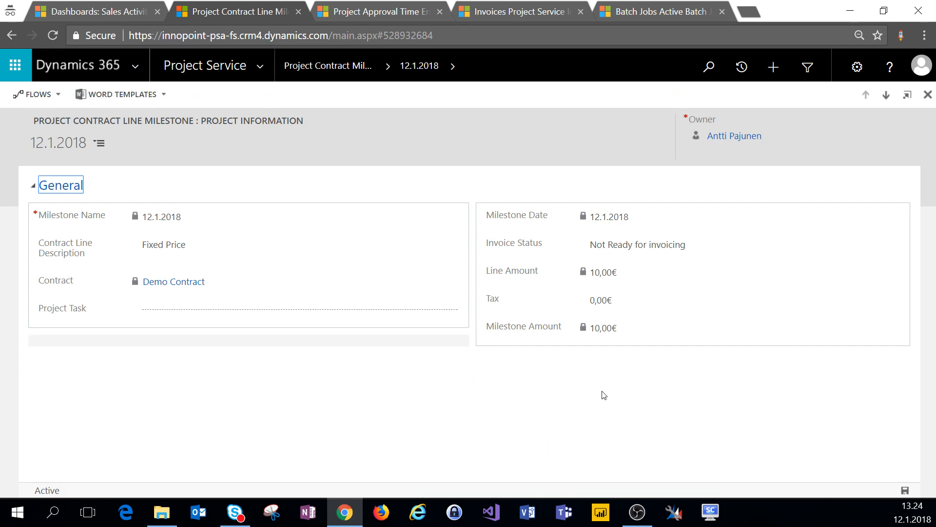
click(651, 244)
click(646, 263)
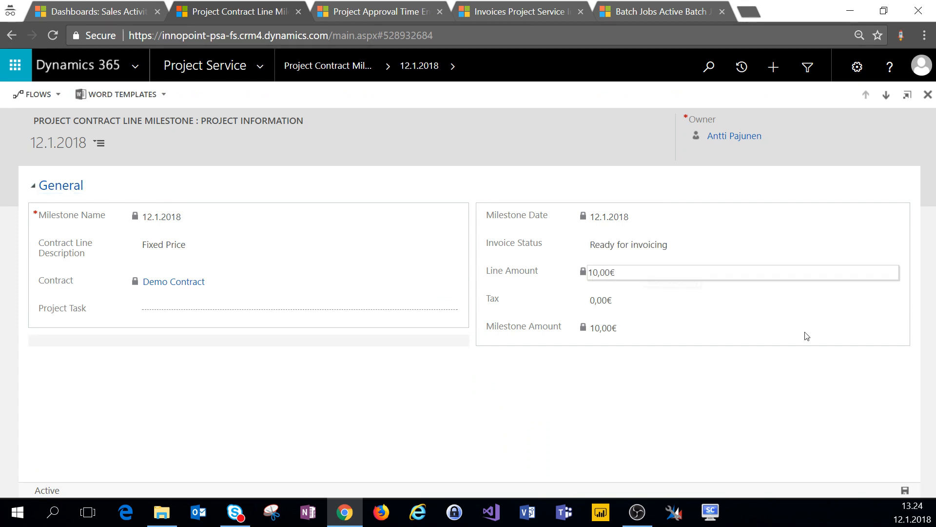
click(905, 490)
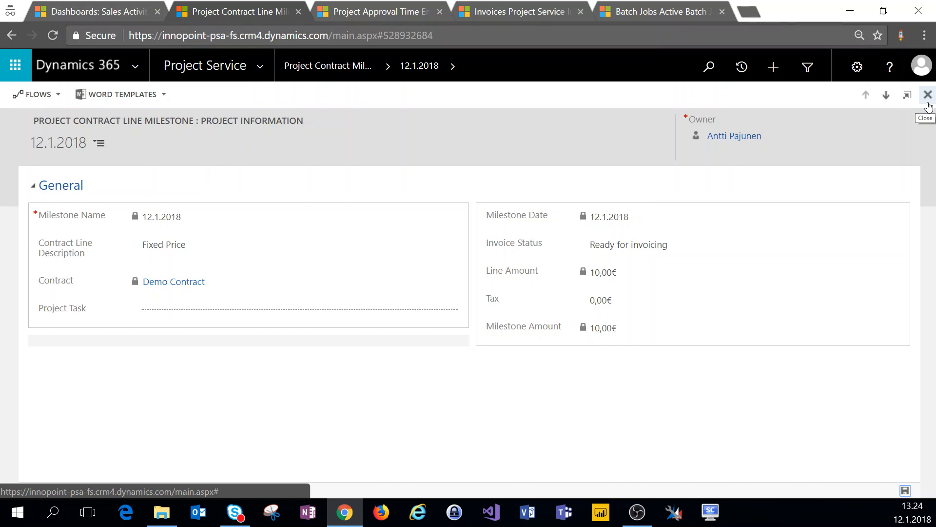
click(928, 104)
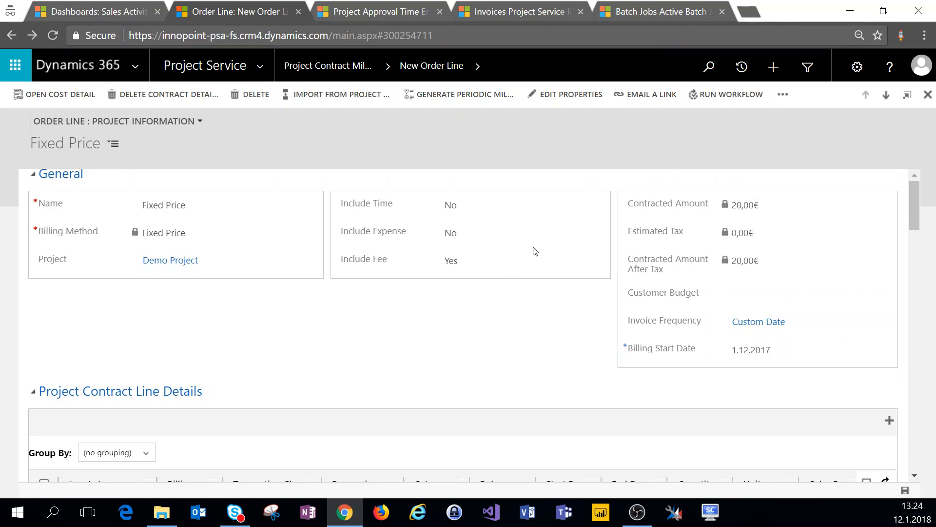
Step: Run the ProcessRunner on-demand workflow on the Create Invoices batch job
click(662, 12)
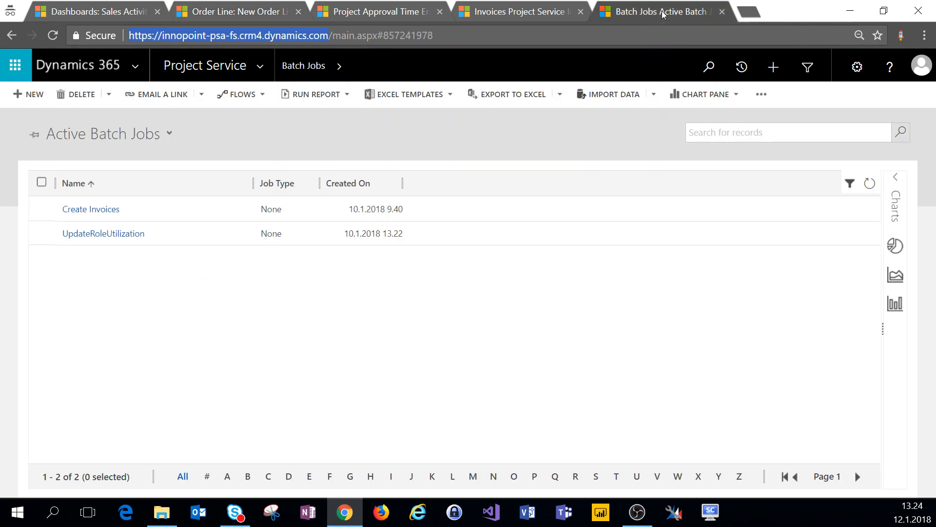
click(42, 207)
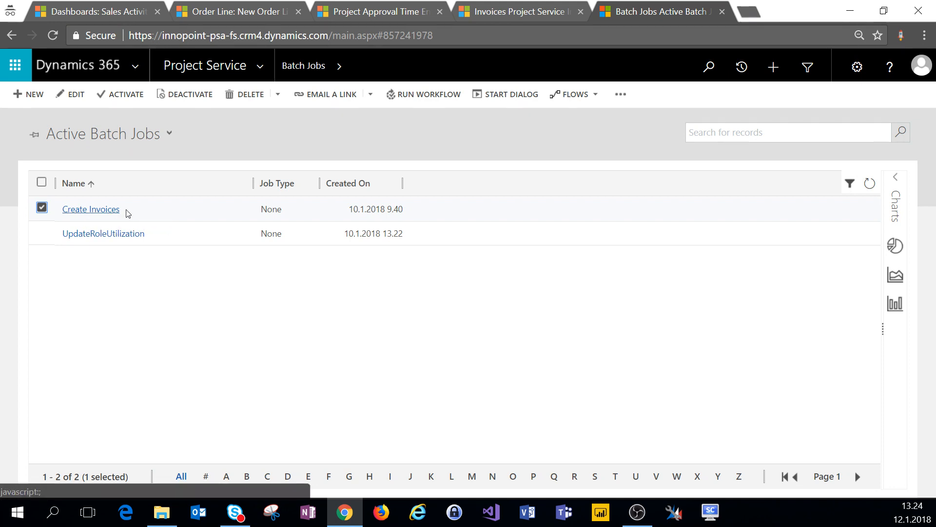
click(422, 95)
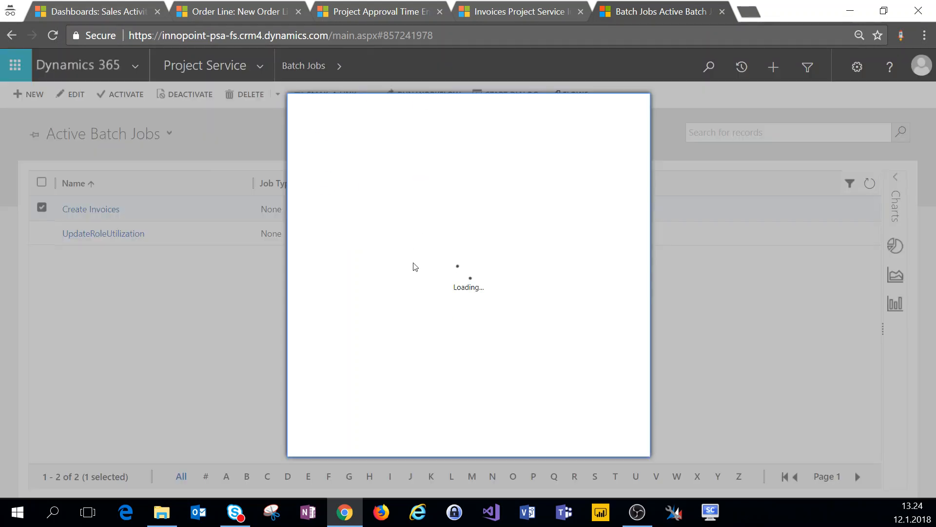
click(322, 274)
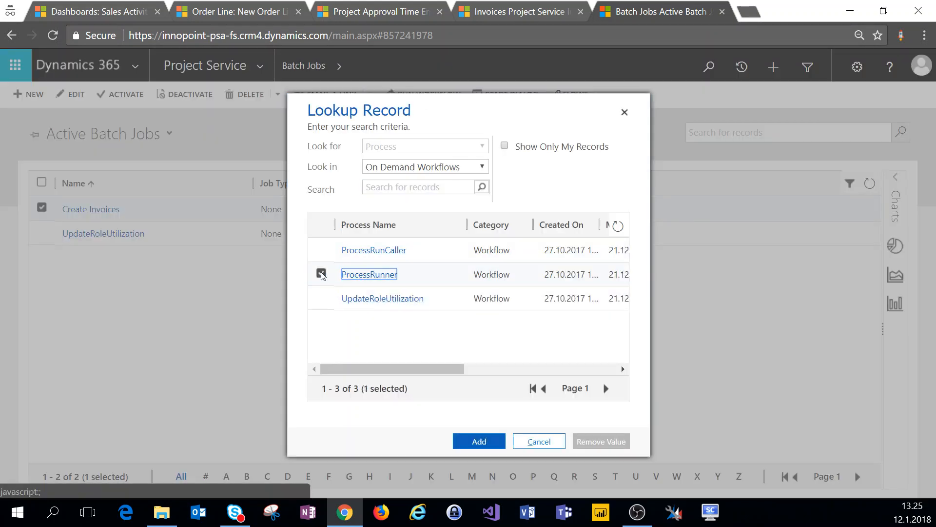
click(491, 441)
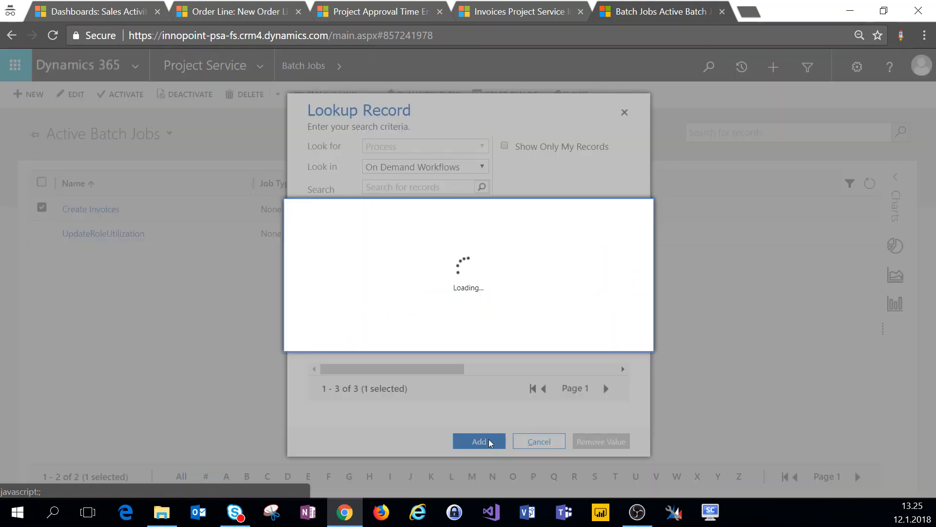
click(551, 336)
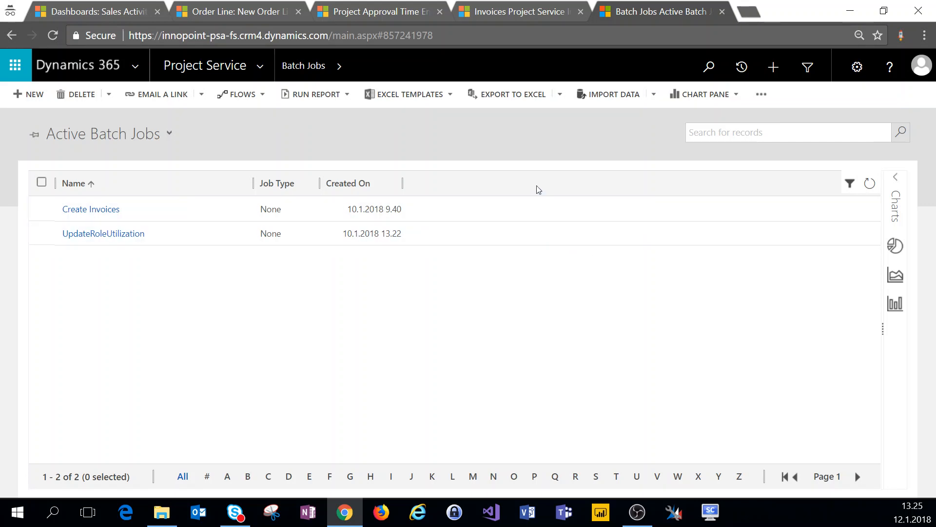
Step: Check the invoice search results for Demo Contract, refreshing the list repeatedly to pick up the batch job's output
click(519, 12)
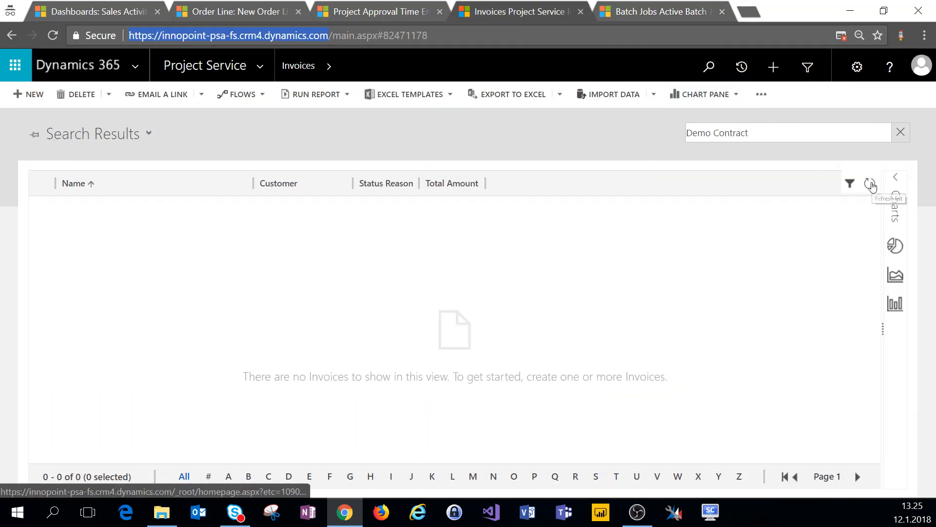
click(871, 184)
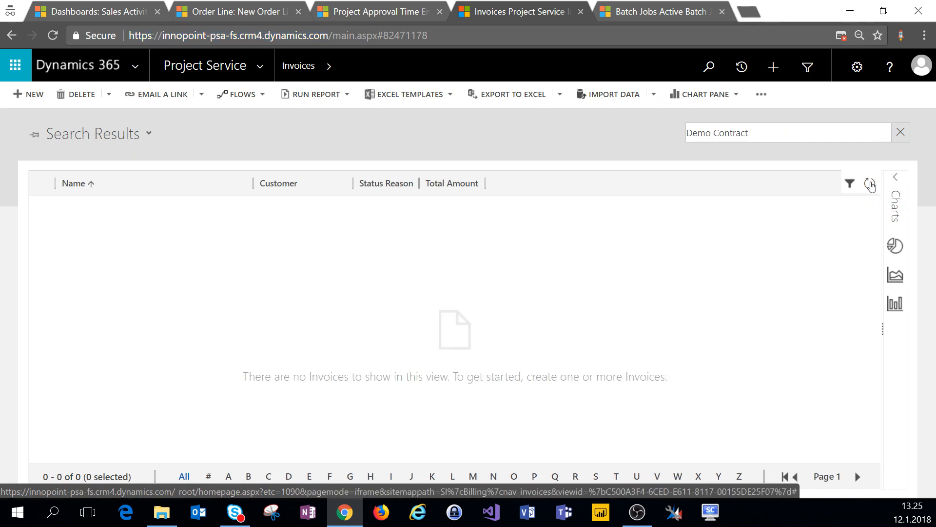
click(871, 184)
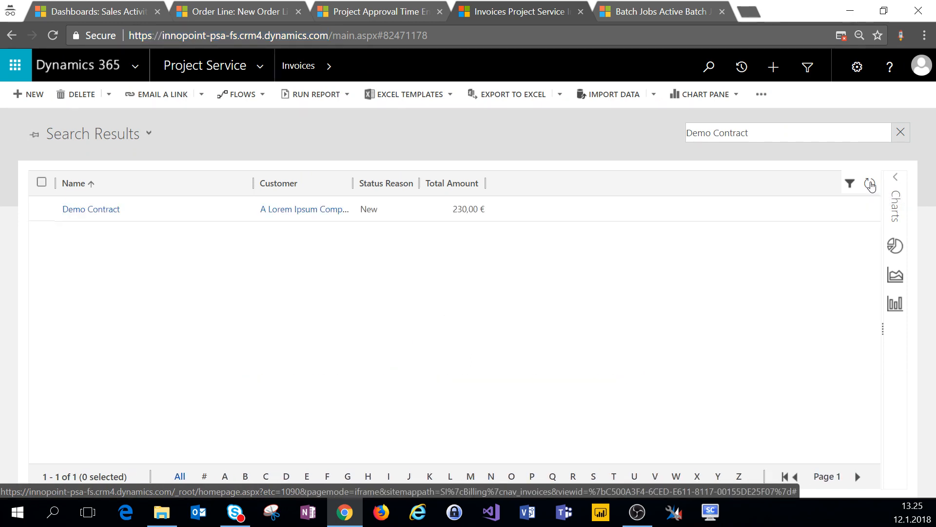
click(870, 184)
click(870, 183)
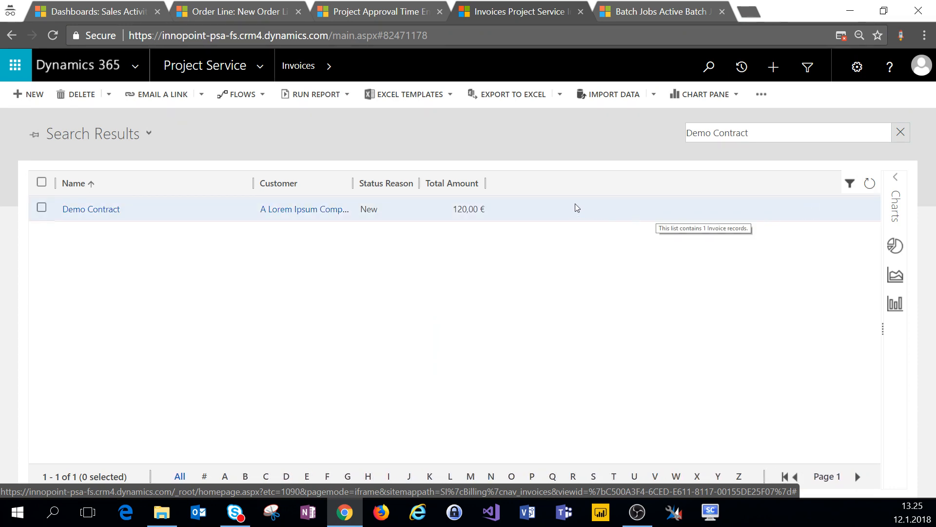
Step: Open the Demo Contract invoice, examine its project-based lines and the T&M line's chargeable transactions, and close the line
double_click(543, 213)
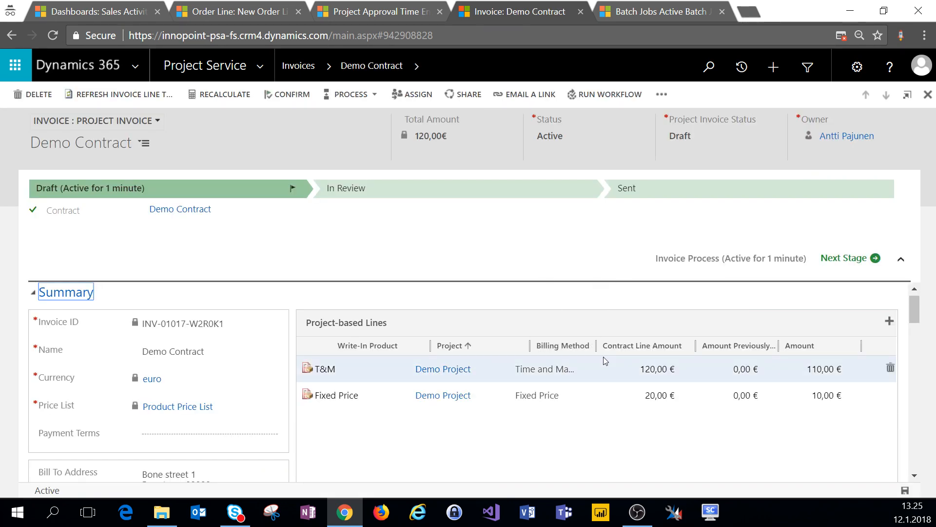
scroll(604, 361, down, 2)
scroll(605, 361, up, 2)
click(786, 376)
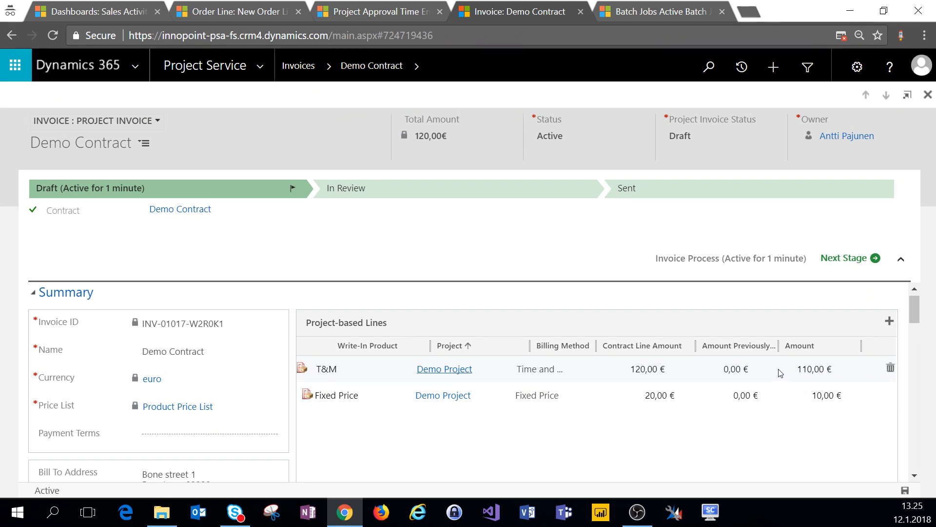
double_click(779, 371)
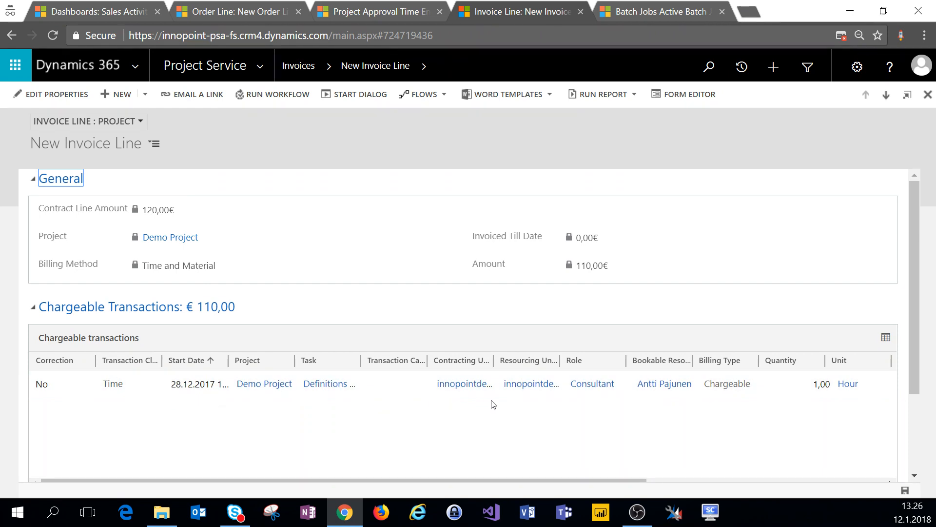
click(927, 97)
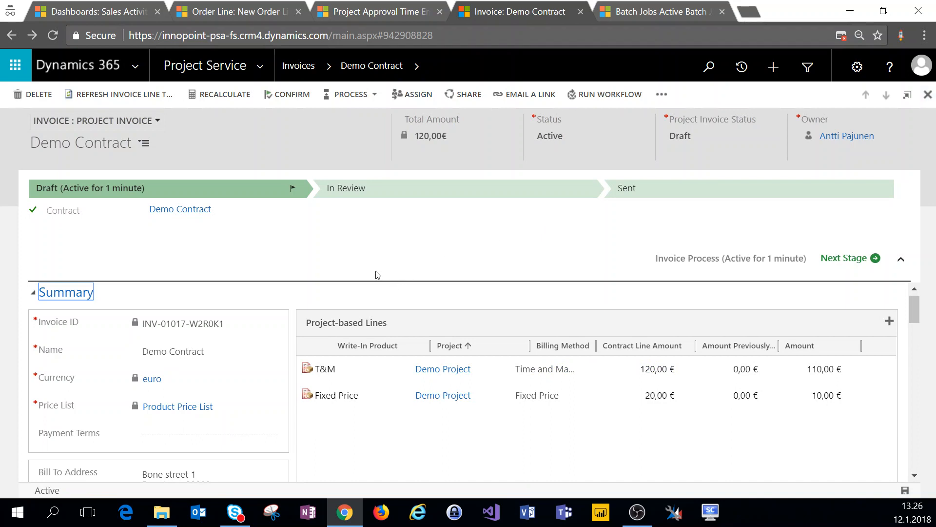
Step: Try to confirm the batch-created Demo Contract invoice and close its form
click(293, 95)
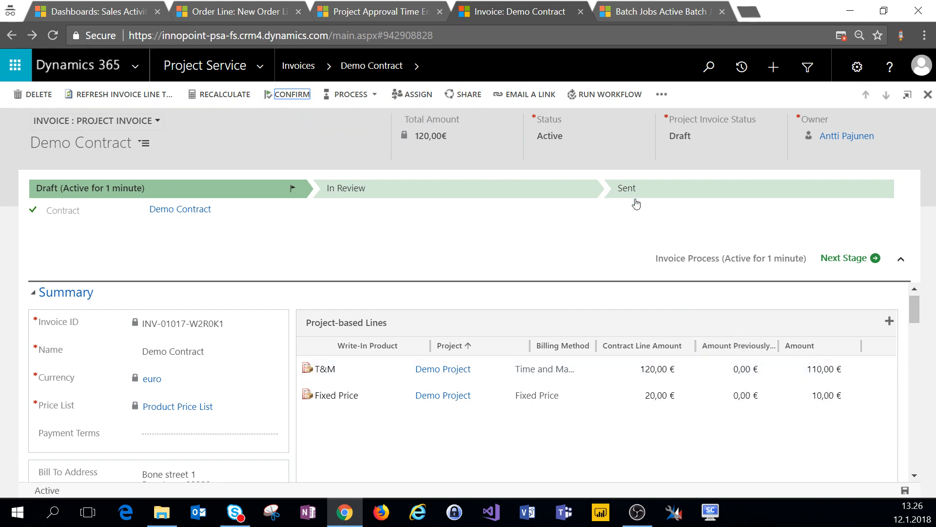
click(928, 95)
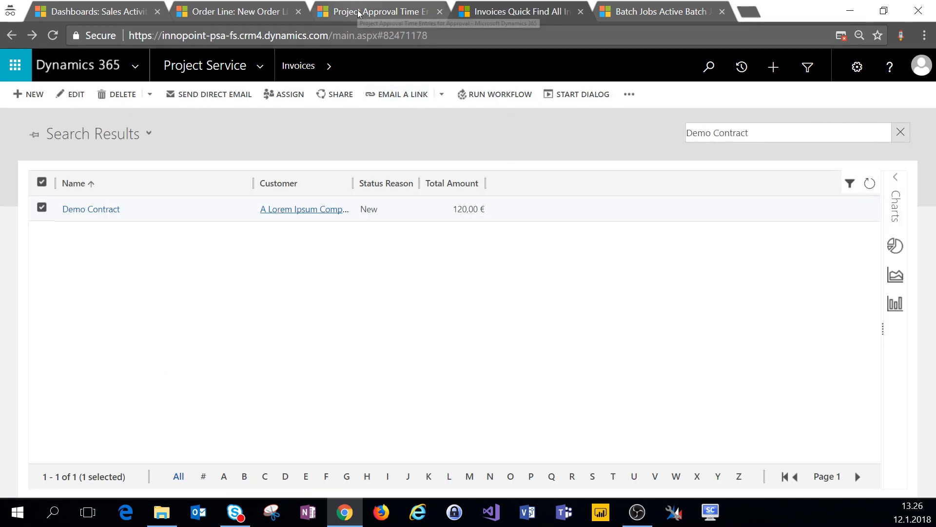
Step: Return from the Fixed Price order line to the Demo Contract and create an invoice manually from it
click(255, 12)
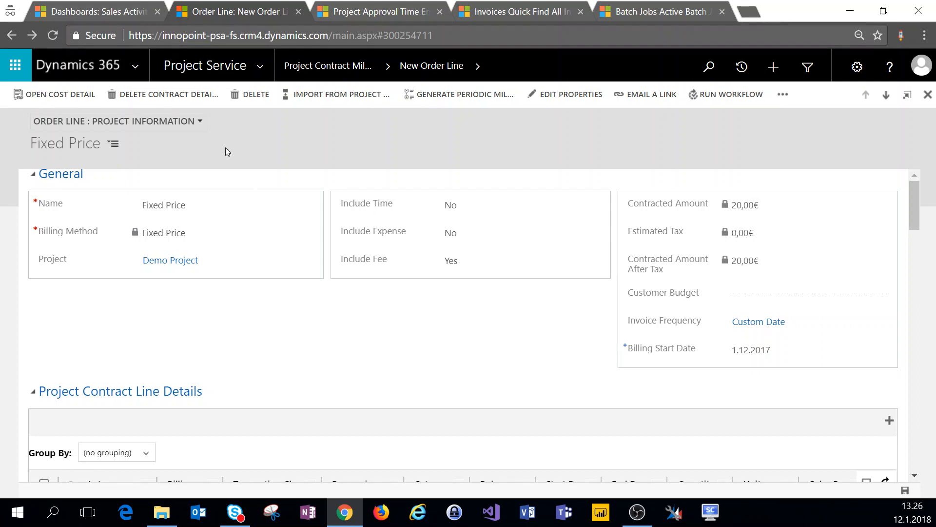
click(927, 95)
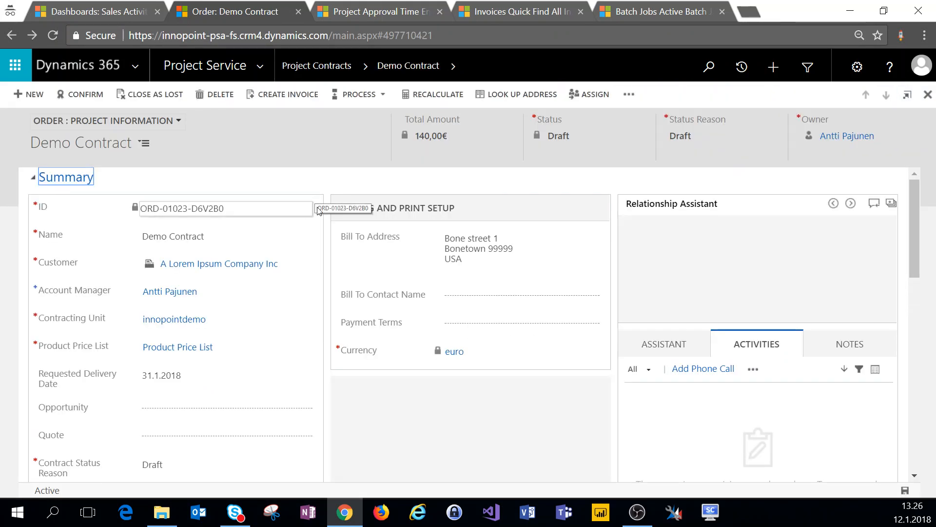
click(282, 95)
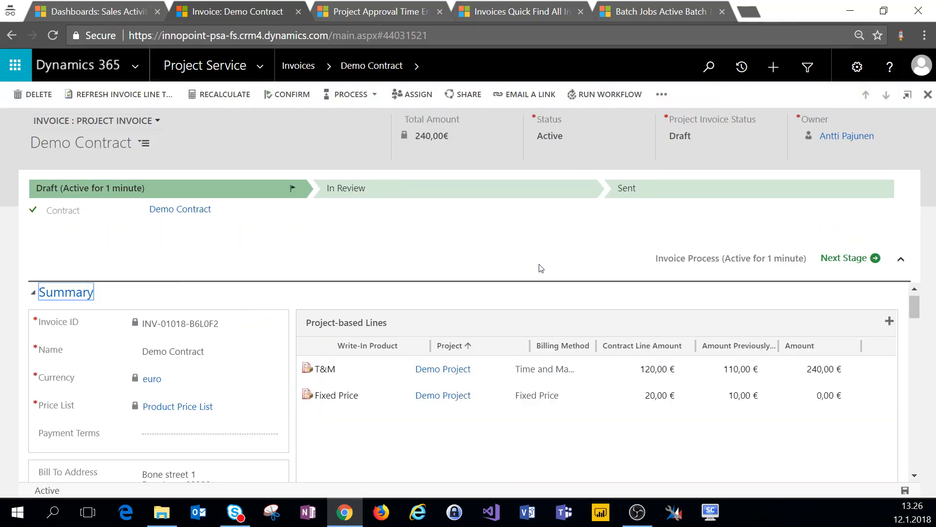
Step: Examine the T&M line's amounts and chargeable time transactions on the manually created invoice, and close the line
double_click(707, 369)
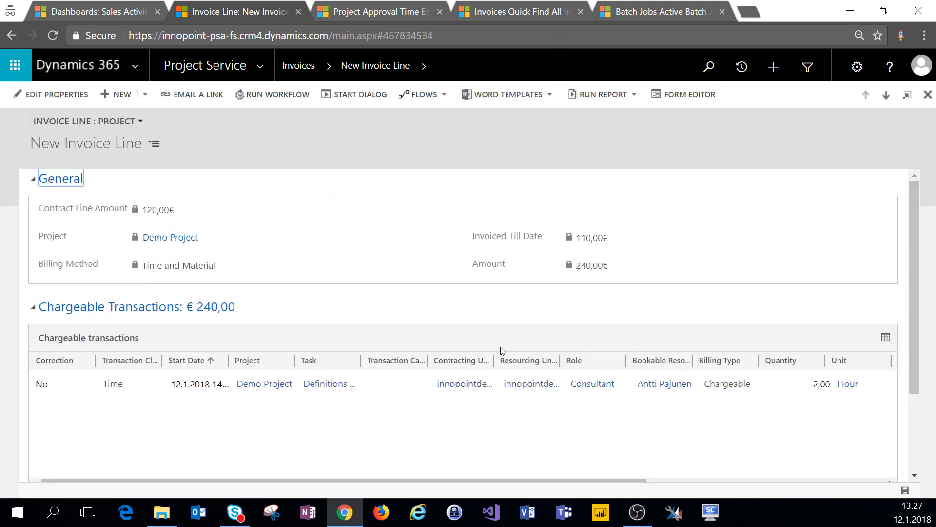
scroll(468, 332, down, 3)
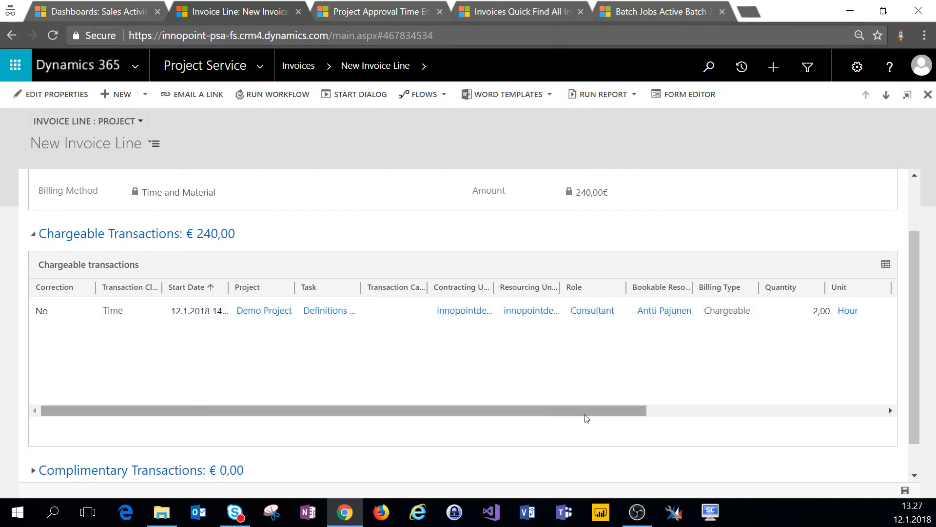
drag(579, 411, 558, 429)
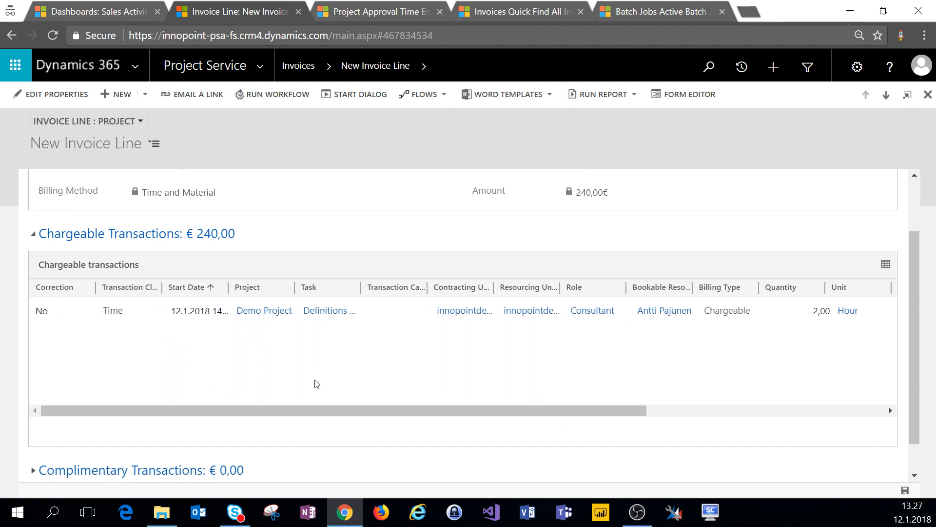
scroll(319, 397, up, 2)
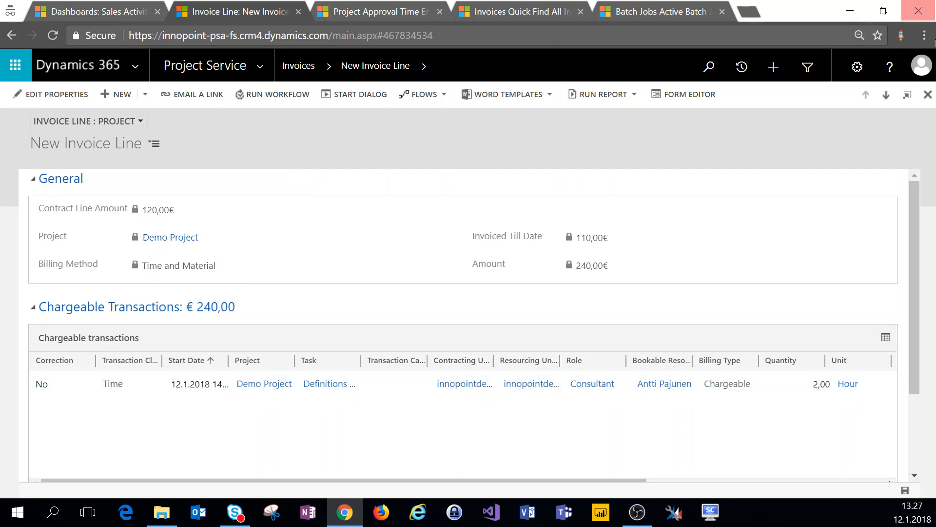
click(928, 94)
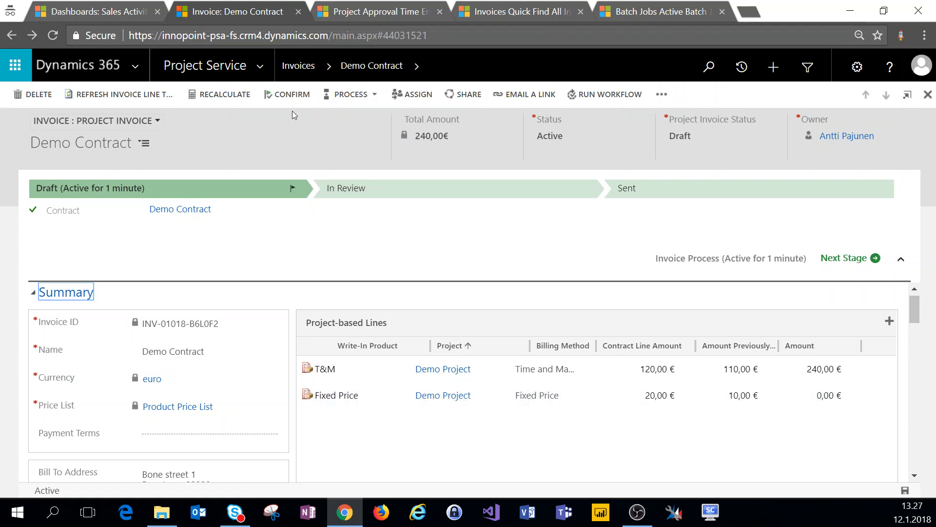
Step: Reopen the T&M invoice line, inspect its time transaction's price and billing type options, and close the transaction detail
double_click(617, 374)
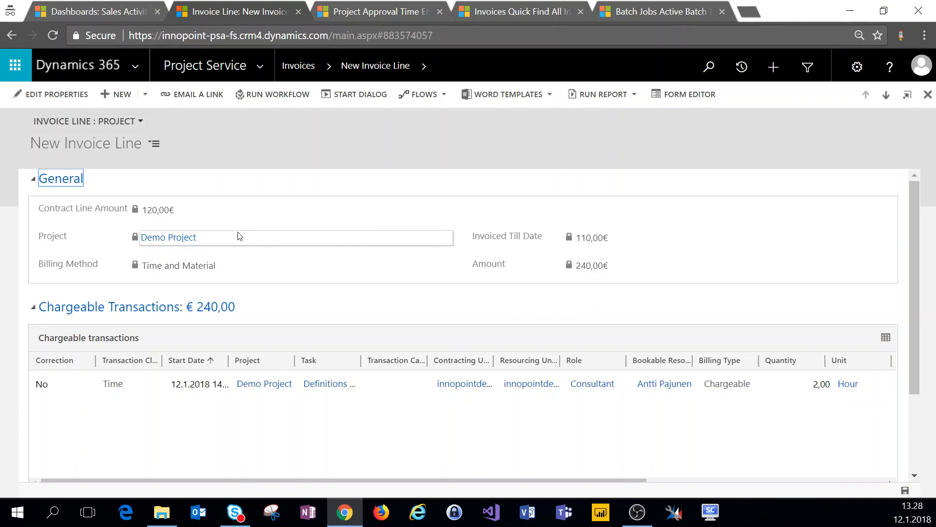
scroll(378, 336, down, 2)
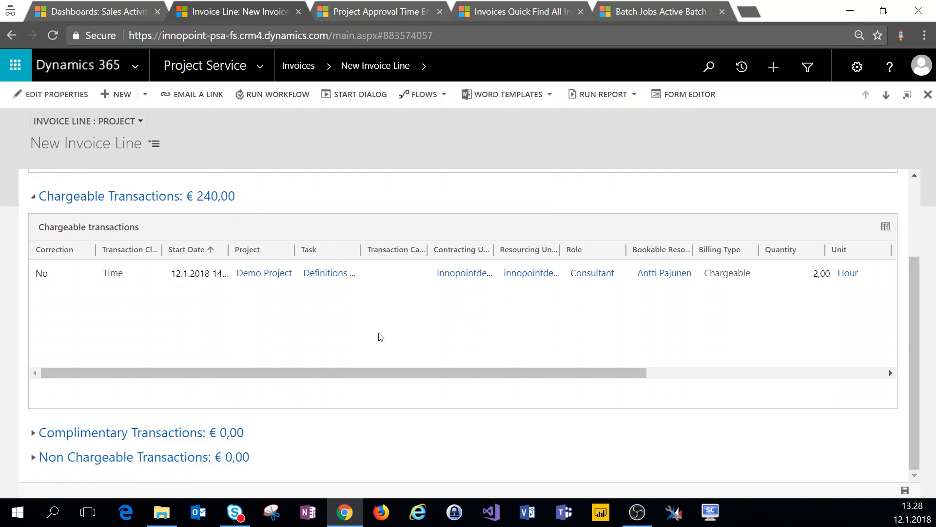
double_click(391, 272)
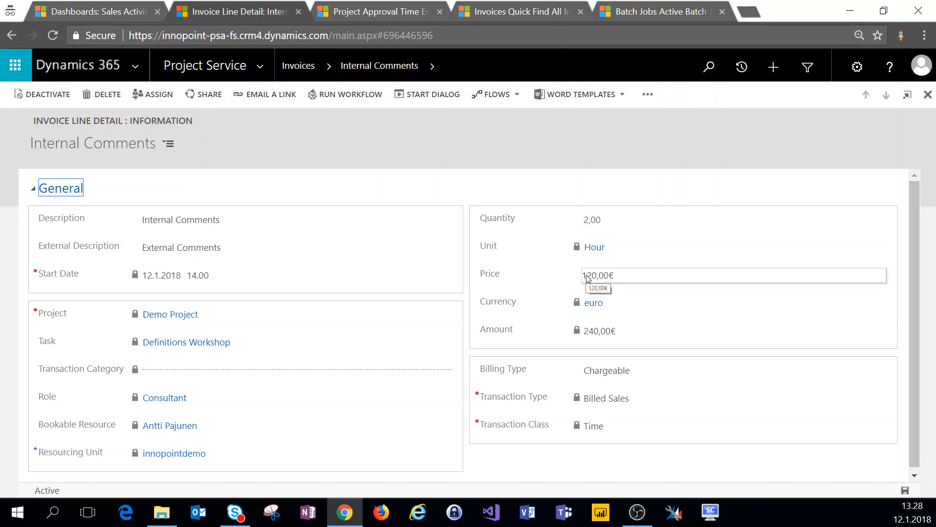
click(613, 375)
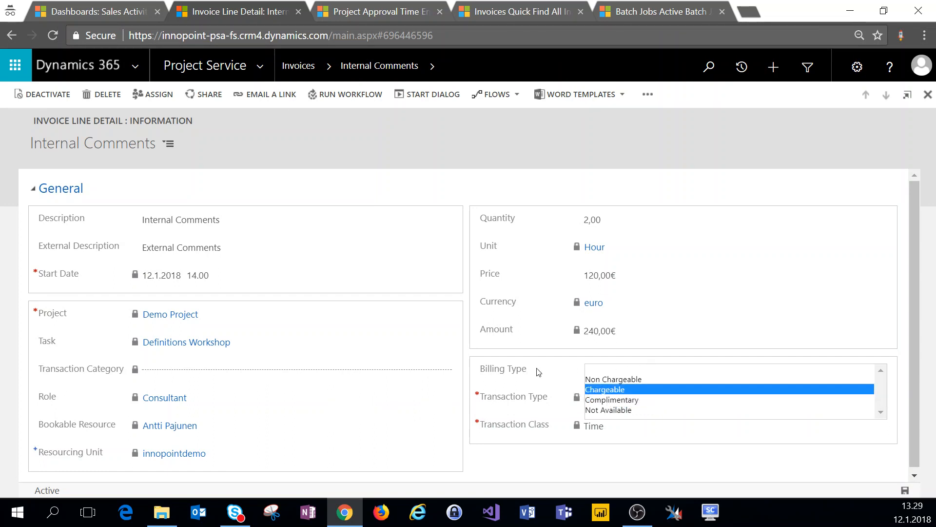
click(928, 94)
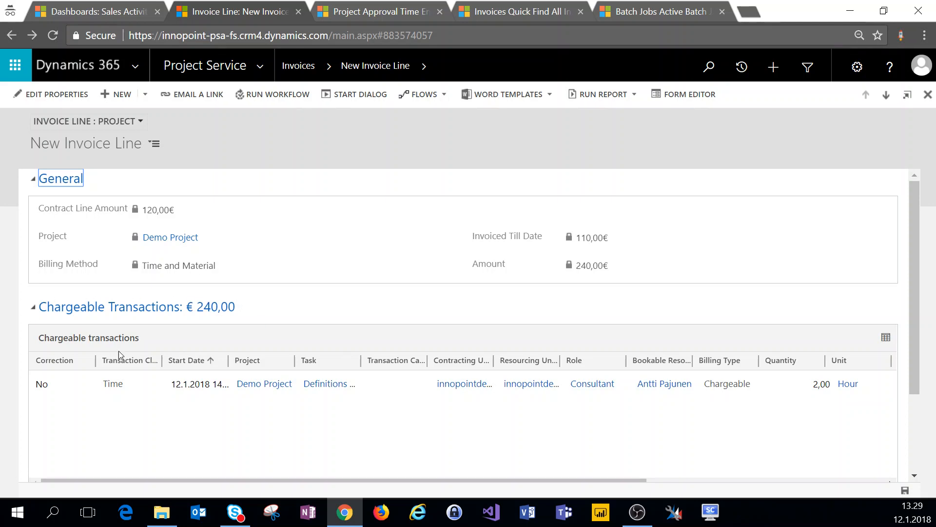
Step: Review the chargeable, complimentary and non-chargeable transaction sections of the T&M invoice line, and close the line
scroll(119, 350, down, 3)
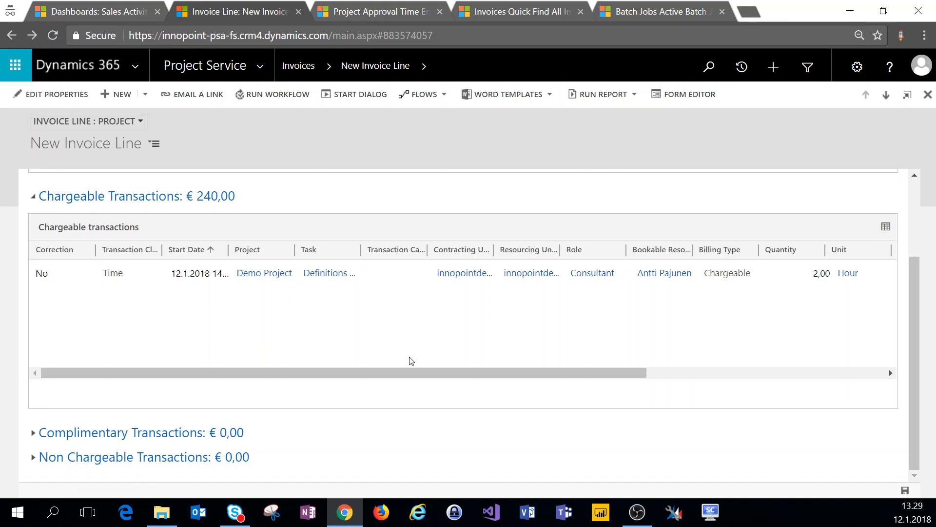
scroll(411, 360, up, 1)
scroll(411, 361, up, 1)
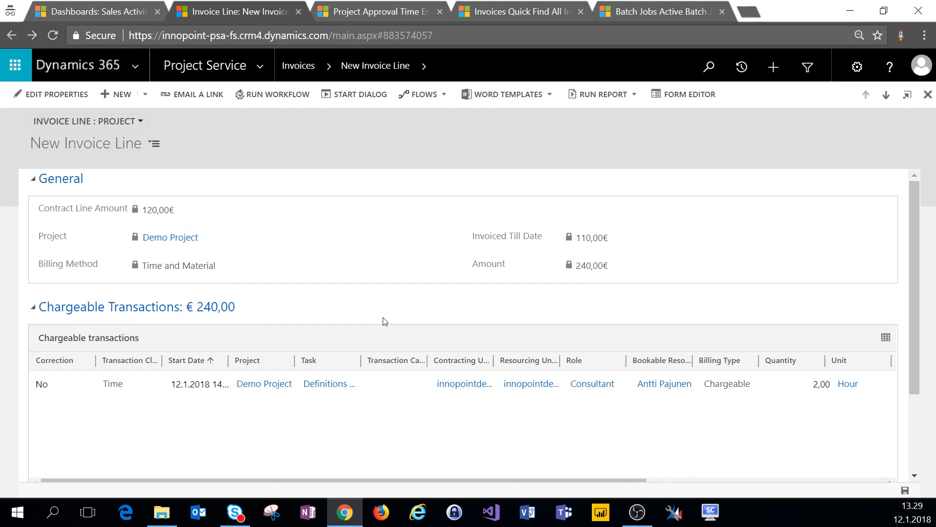
click(928, 96)
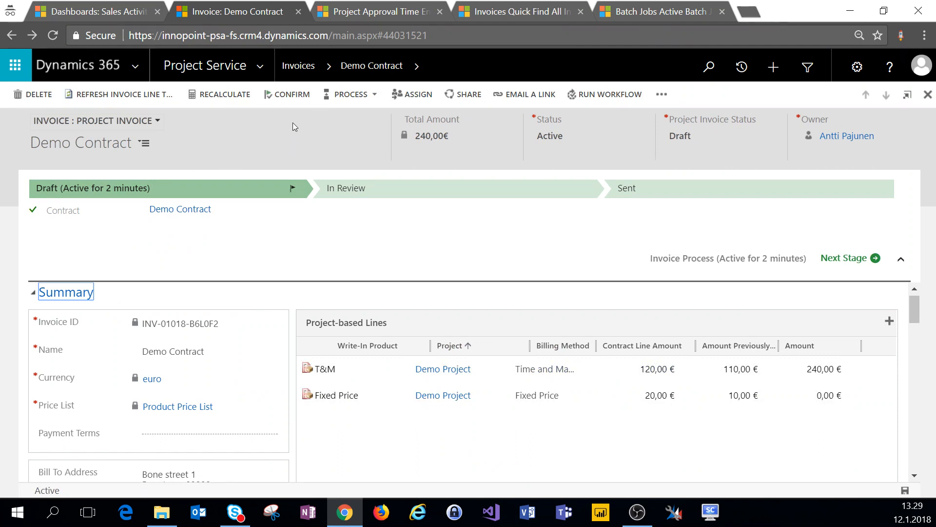
Step: Confirm the manually created Demo Contract invoice and open its linked project contract
click(291, 96)
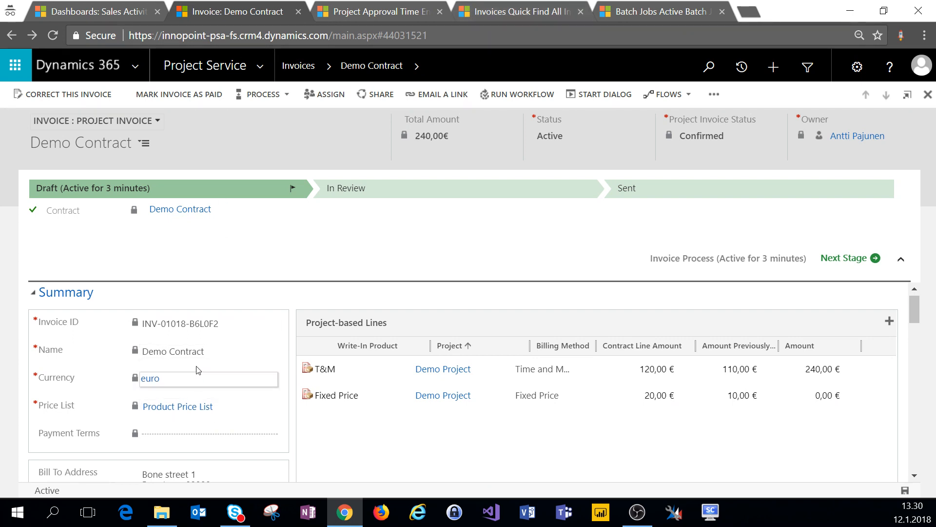
scroll(196, 373, down, 5)
scroll(195, 368, down, 1)
scroll(193, 365, up, 2)
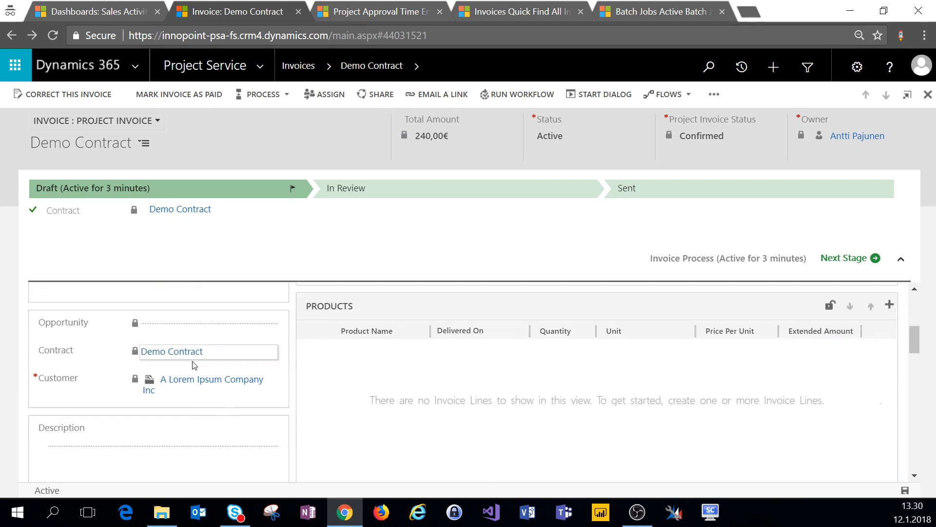
click(175, 353)
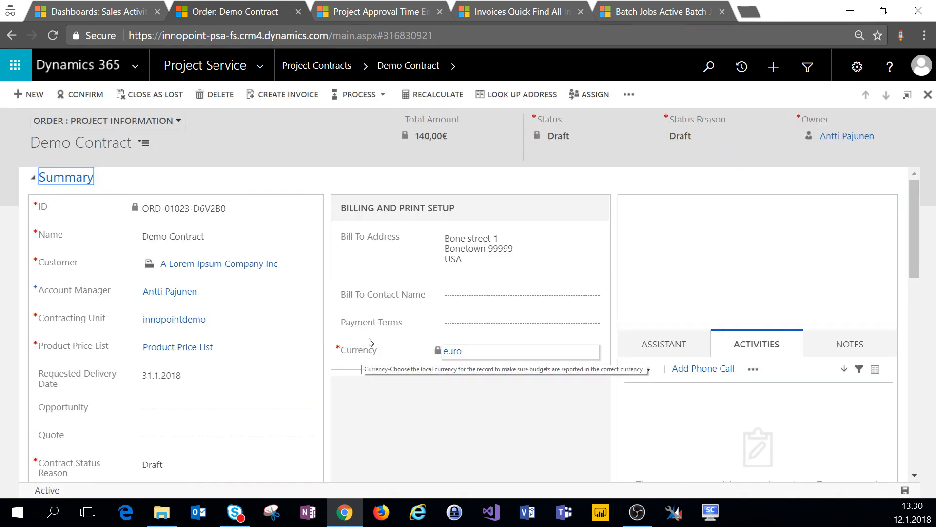
Step: Open the Demo Contract's related actuals and examine their transaction types, classes, quantities, prices and amounts
click(452, 65)
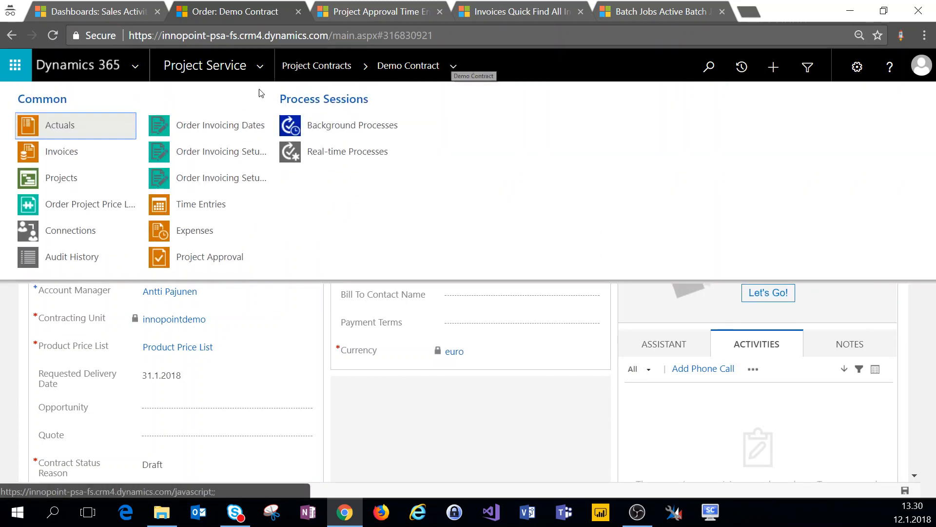
click(59, 127)
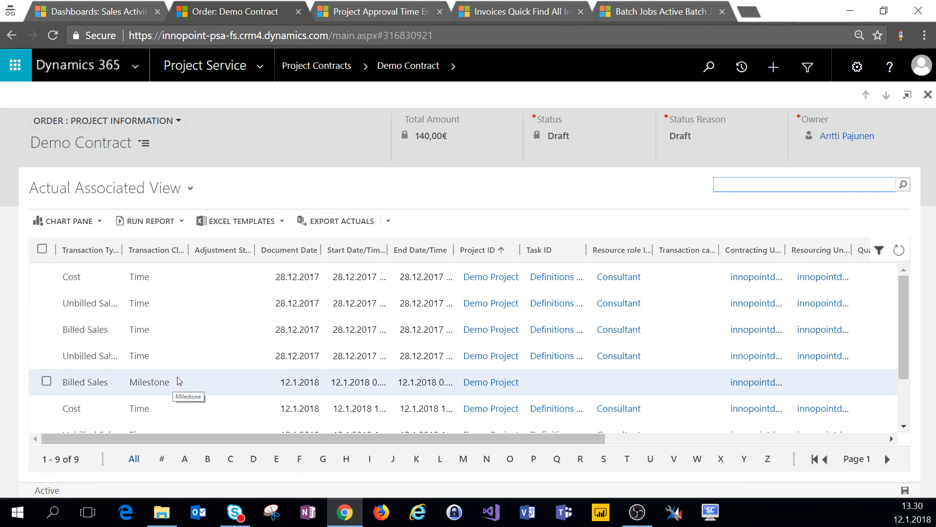
scroll(282, 351, down, 3)
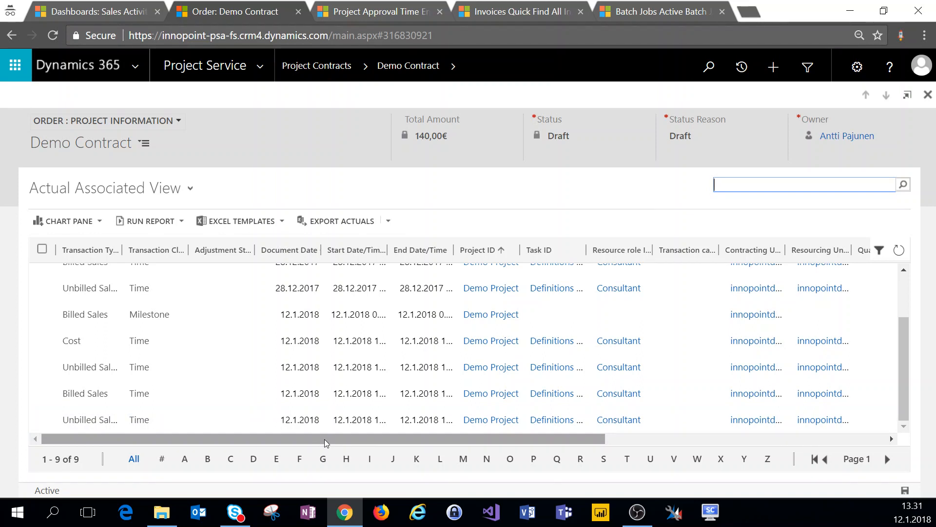
drag(324, 438, 520, 440)
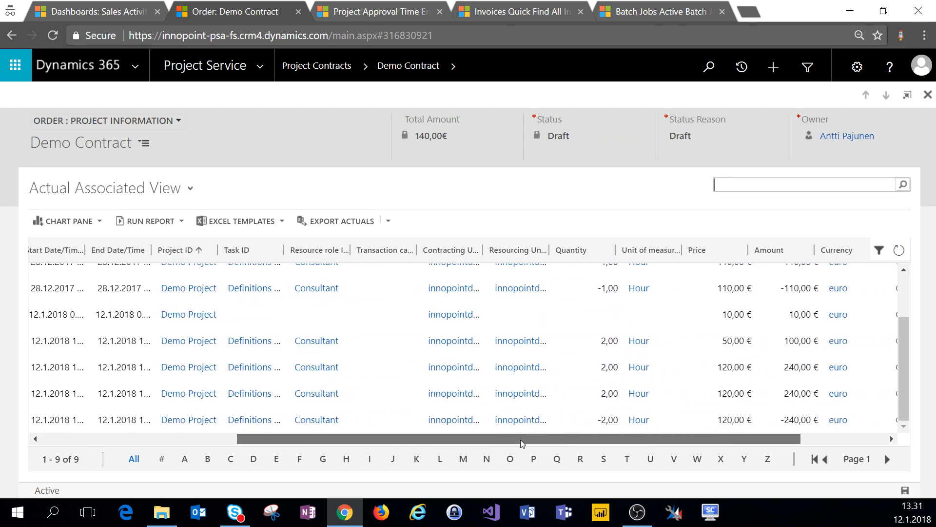
scroll(567, 406, up, 3)
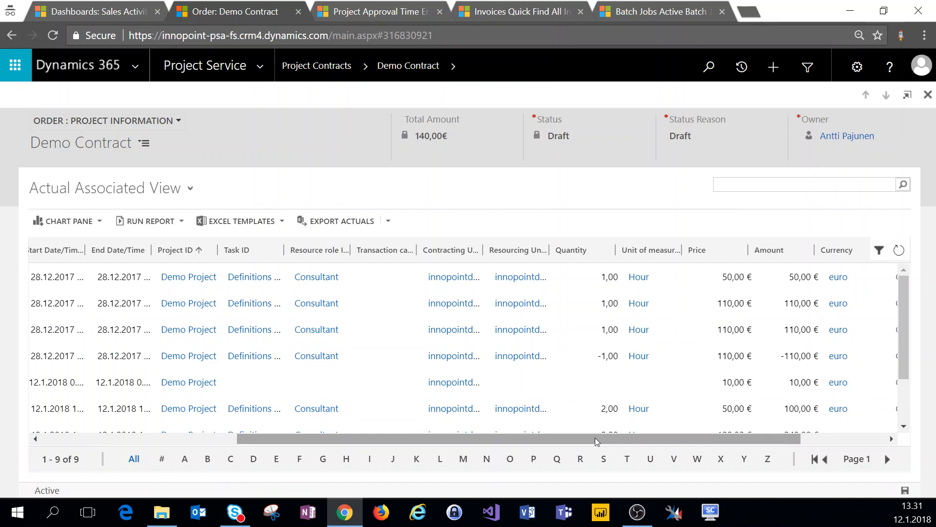
mouse_move(596, 438)
mouse_down()
mouse_move(586, 438)
mouse_move(612, 434)
mouse_up()
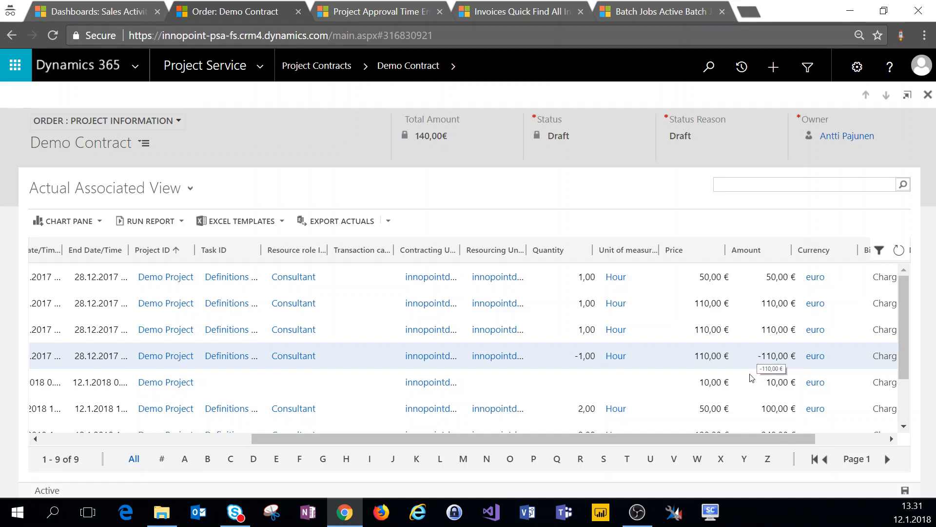
drag(724, 439, 515, 444)
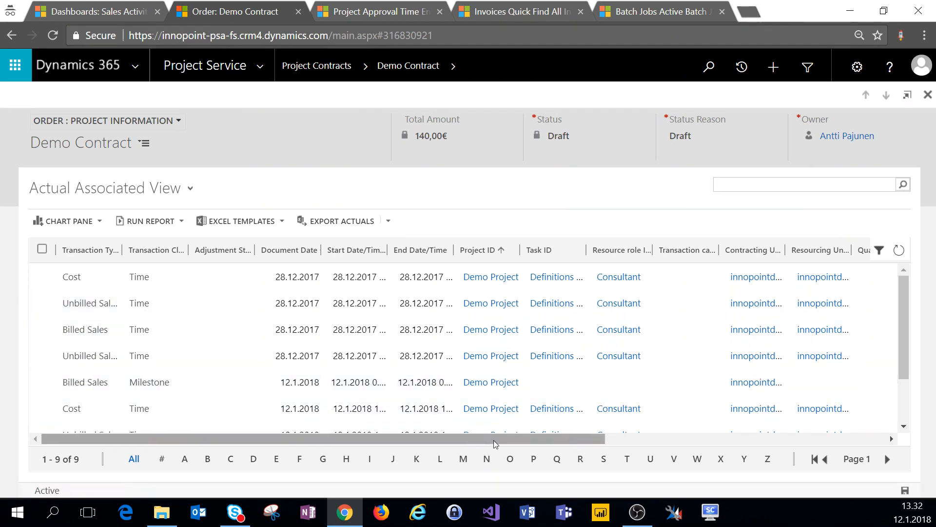
drag(495, 445, 688, 445)
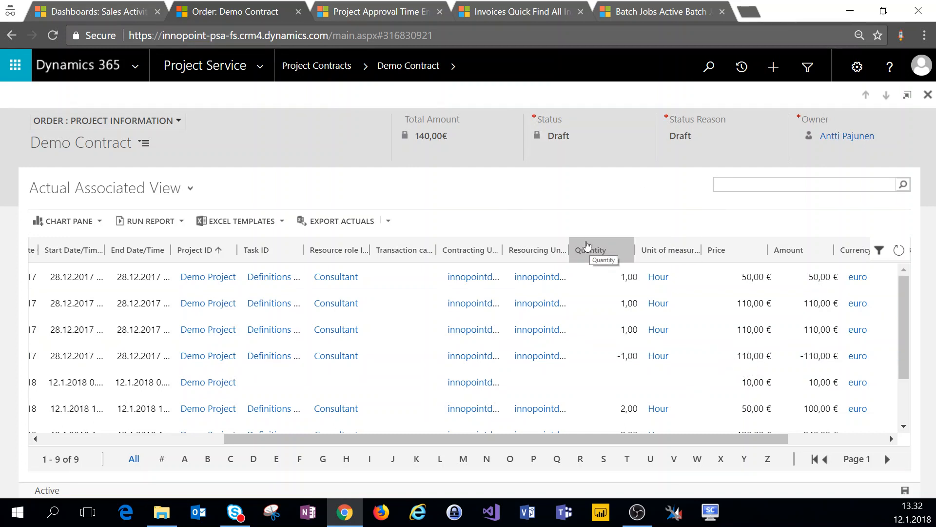
Step: Refresh the Demo Contract invoice search results, open the 240,00 € invoice and create a correction invoice from it
click(511, 15)
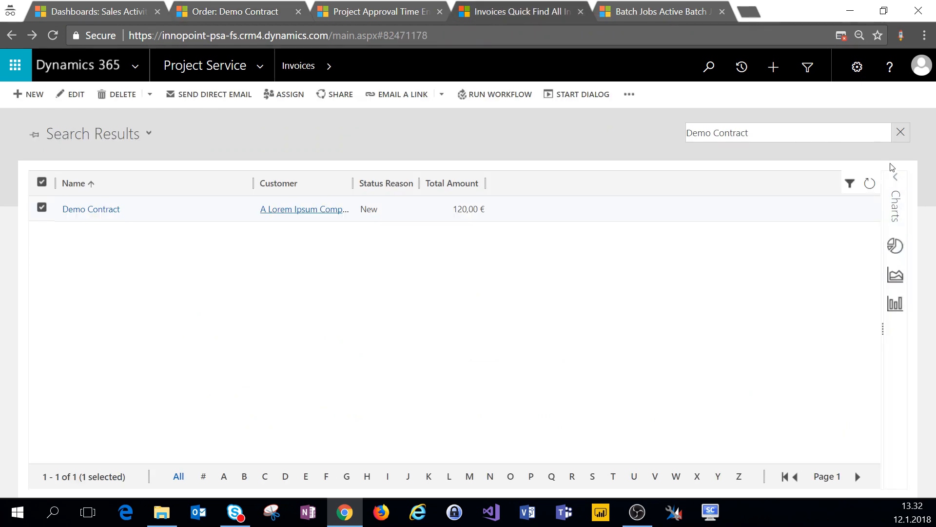
click(870, 184)
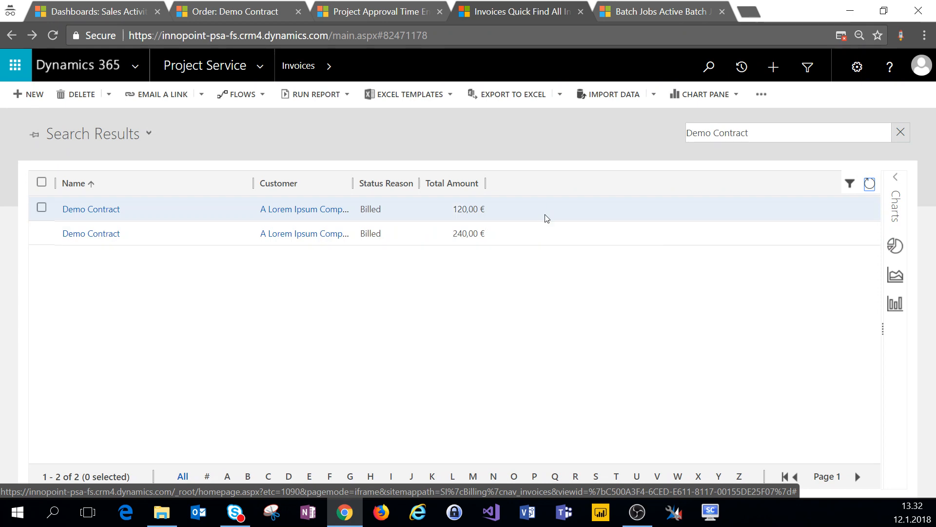
double_click(518, 237)
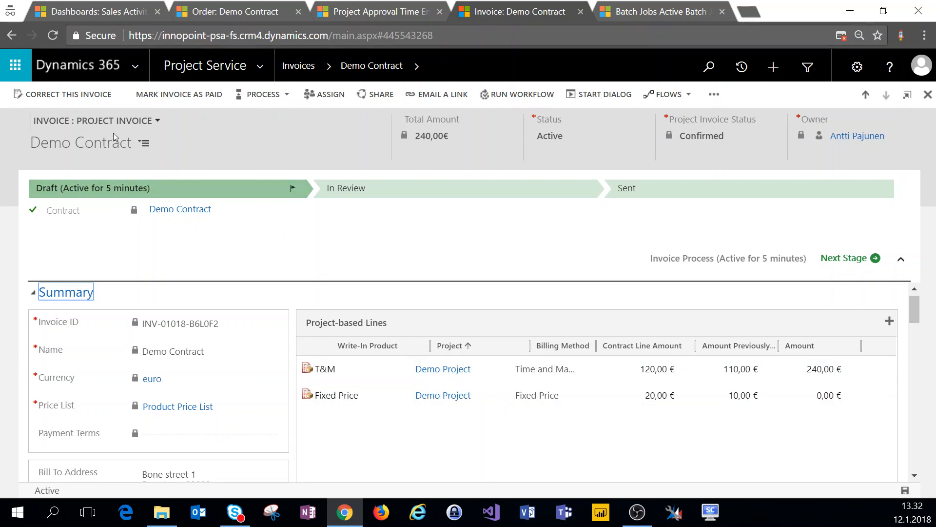
click(103, 95)
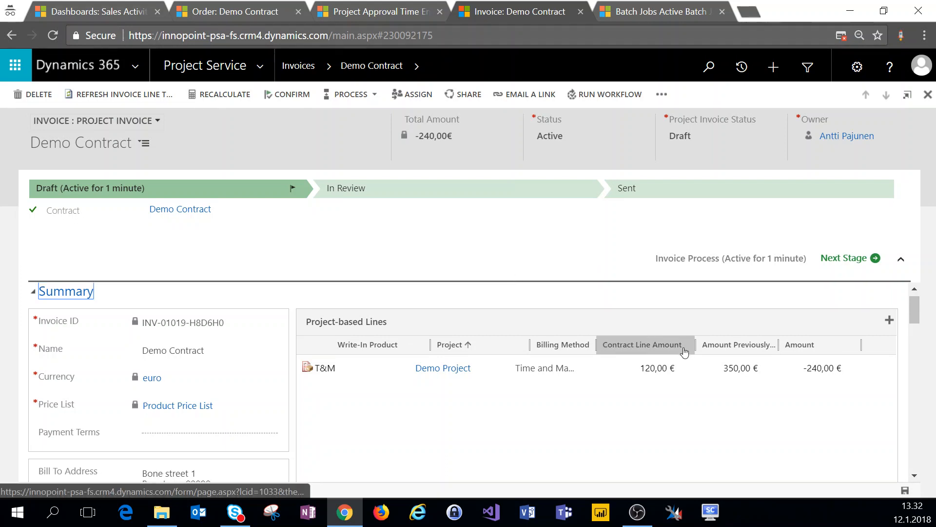
Step: Review the correction invoice's T&M line and detail amount, close both invoices and refresh the invoice search results
scroll(629, 348, down, 3)
scroll(685, 351, down, 4)
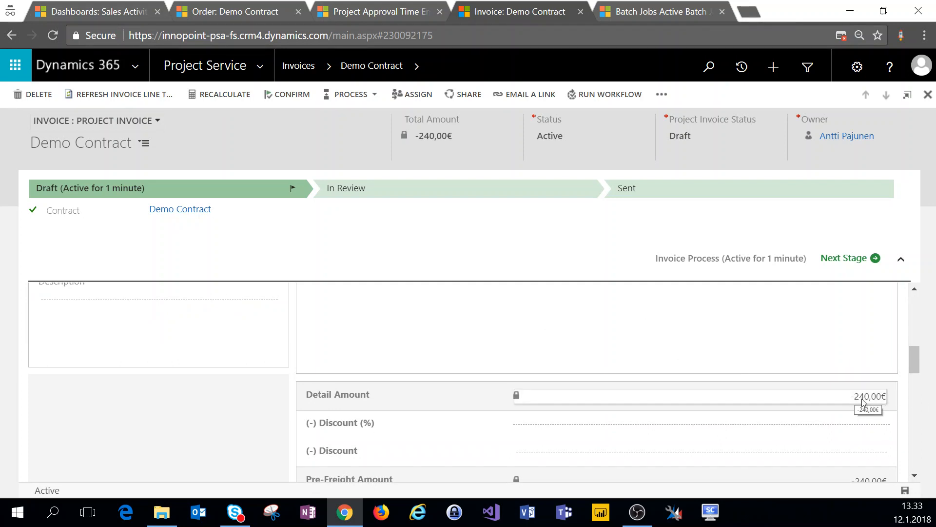
scroll(863, 402, up, 5)
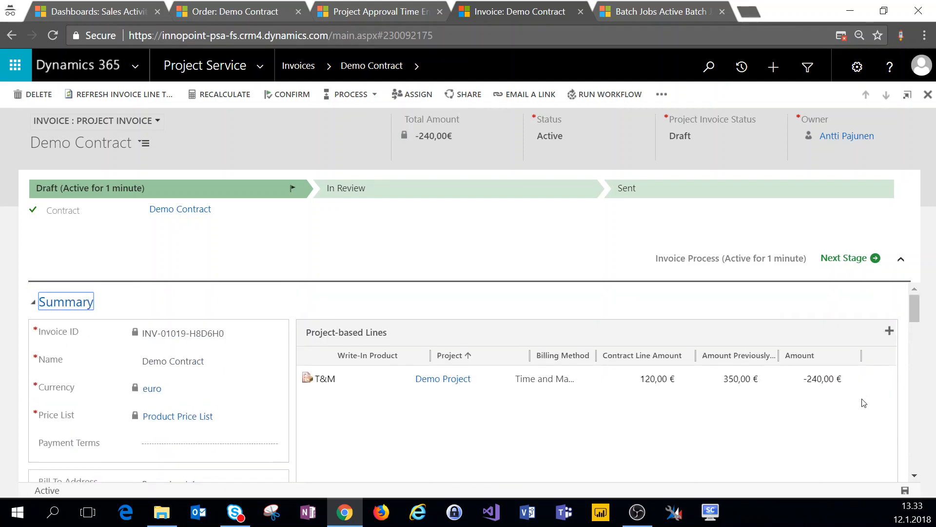
click(928, 96)
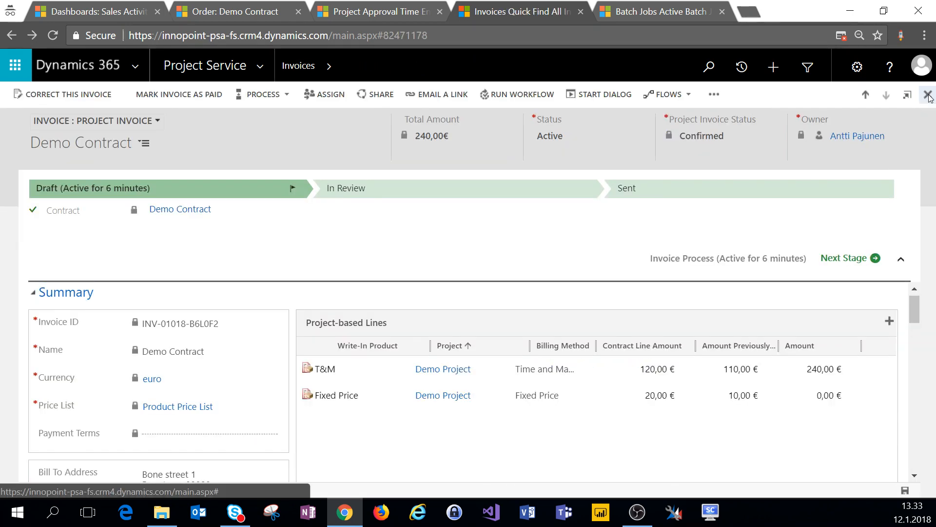
click(928, 96)
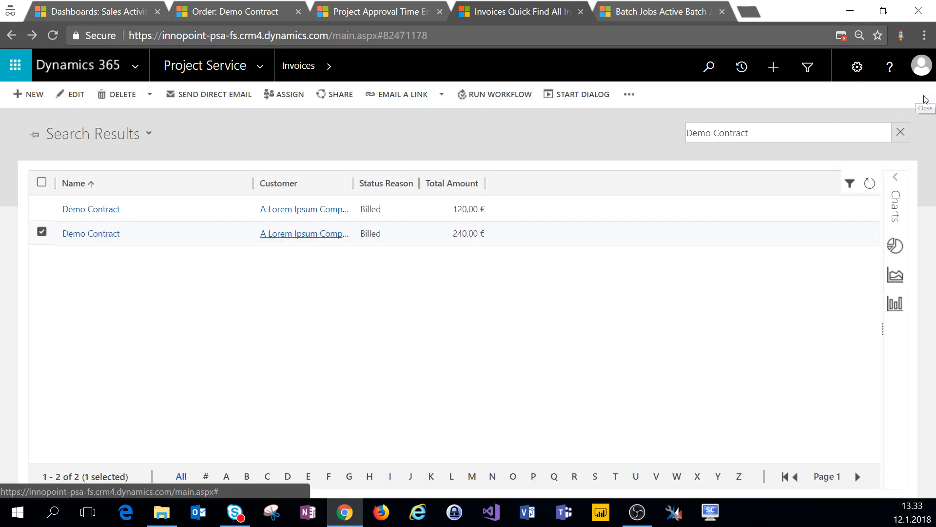
click(870, 186)
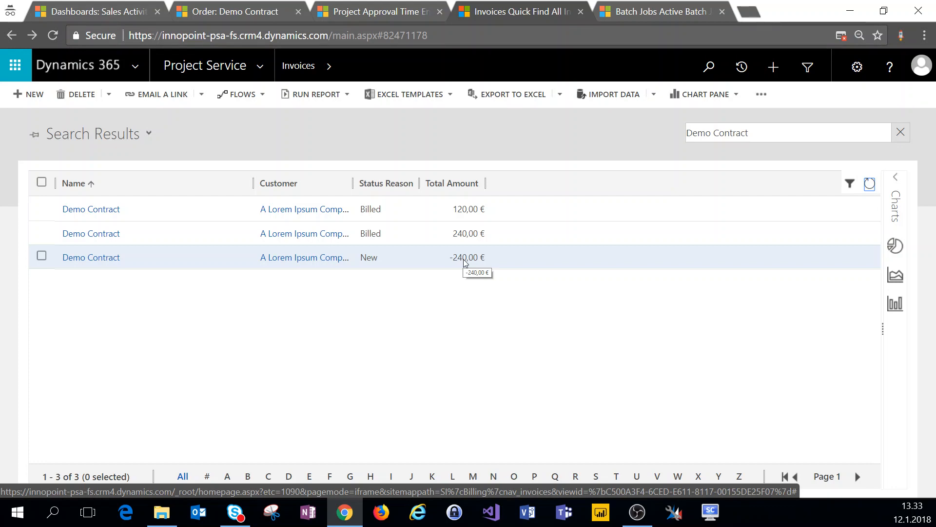
Step: Return to the Demo Contract's main form and create an additional draft invoice from it, accepting the existing-draft prompt
click(250, 13)
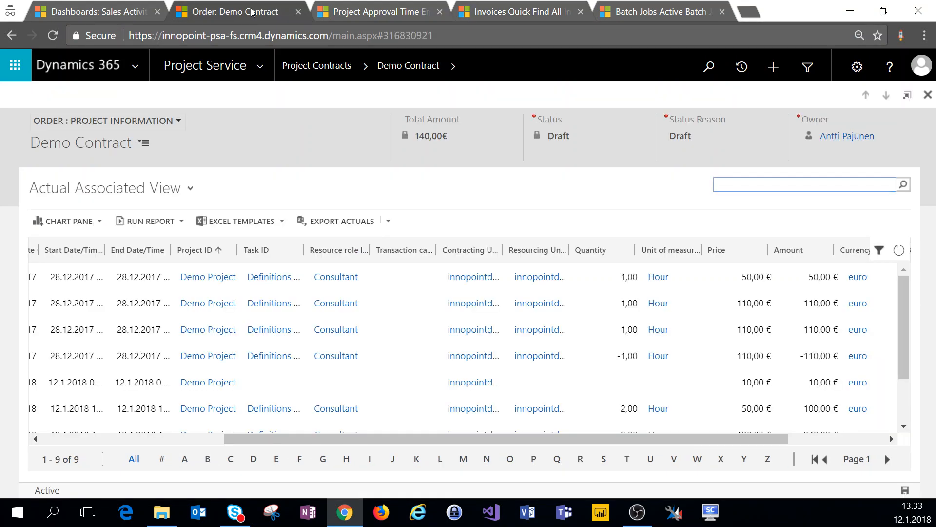
click(418, 70)
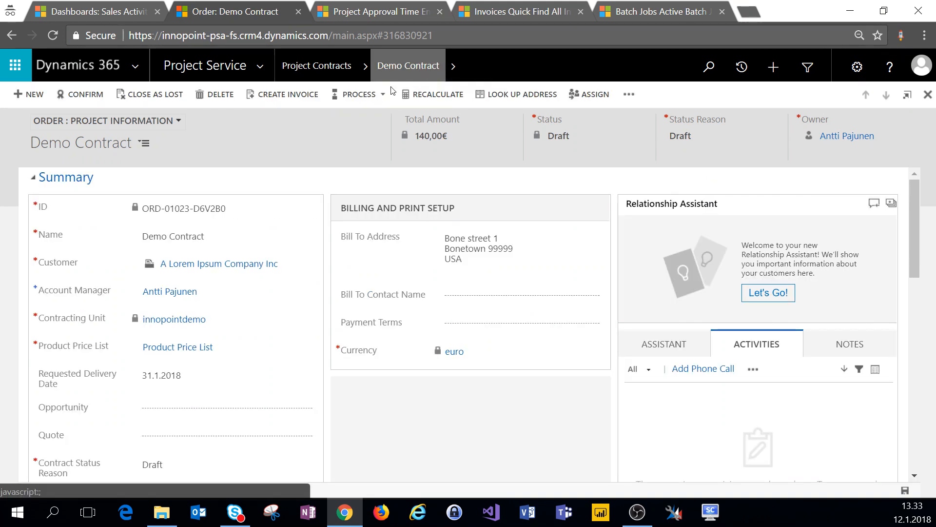
click(292, 97)
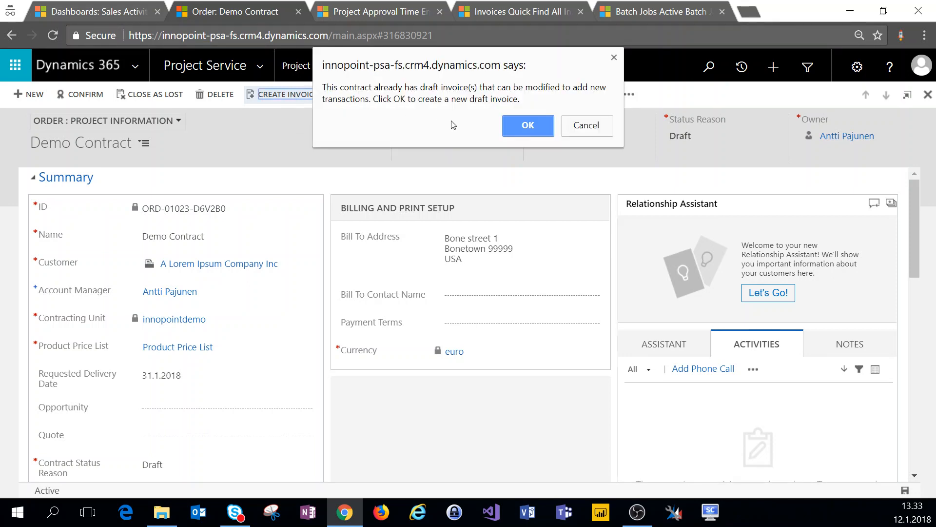
click(530, 125)
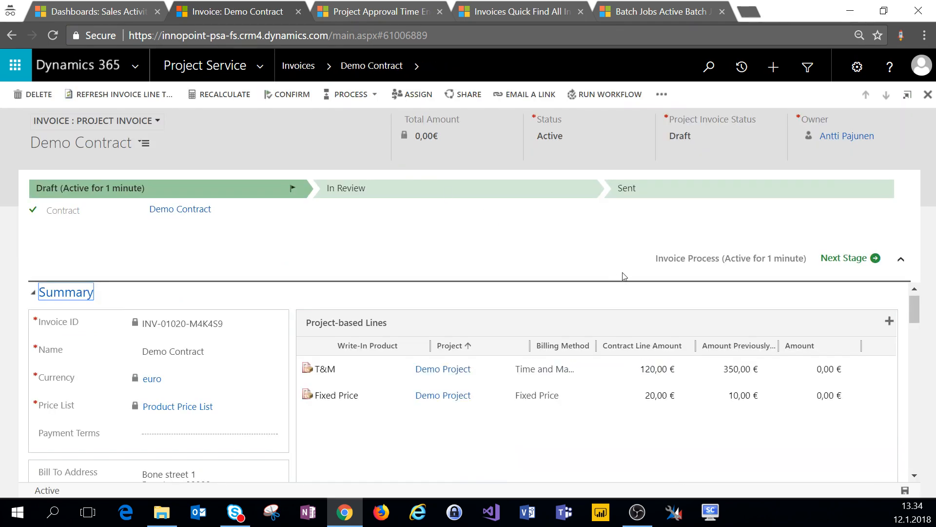
Step: Examine the new draft invoice's project-based lines, products and totals, and close the invoice and its contract
scroll(652, 387, down, 10)
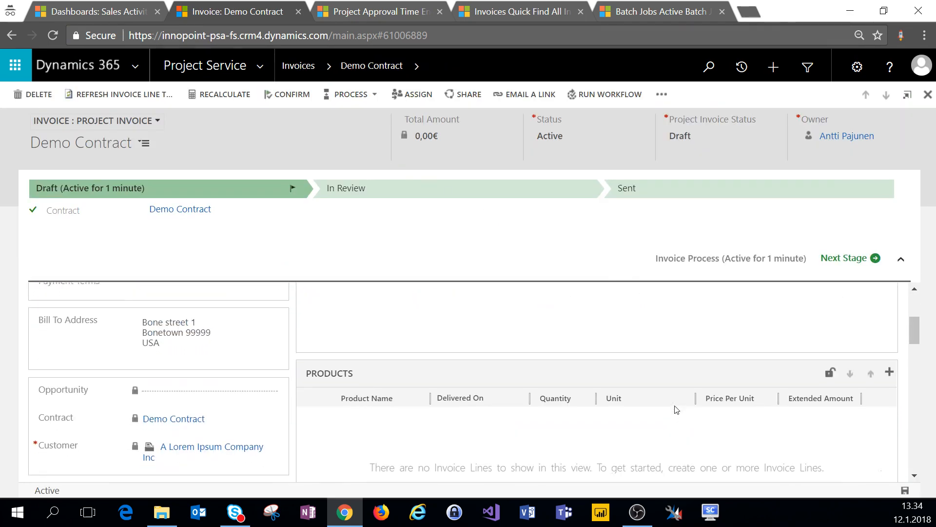
scroll(676, 394, down, 3)
scroll(673, 394, up, 4)
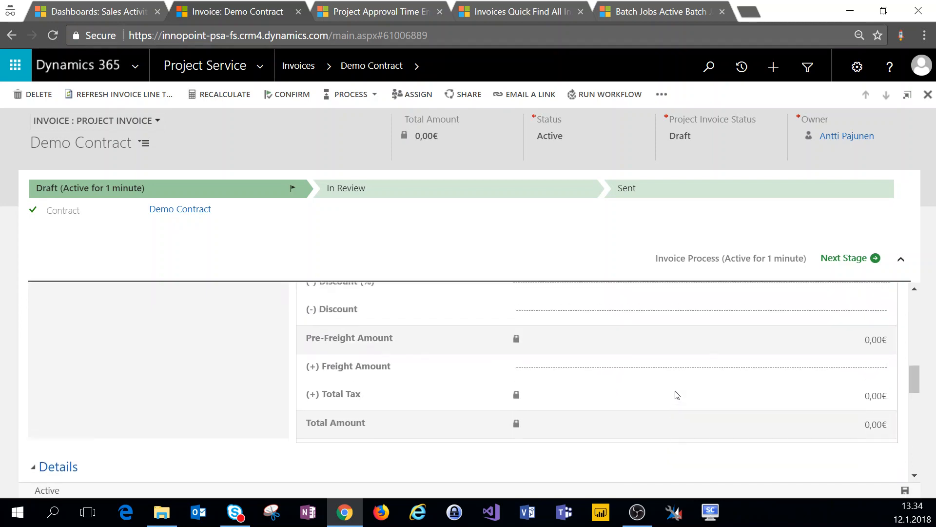
scroll(532, 400, up, 8)
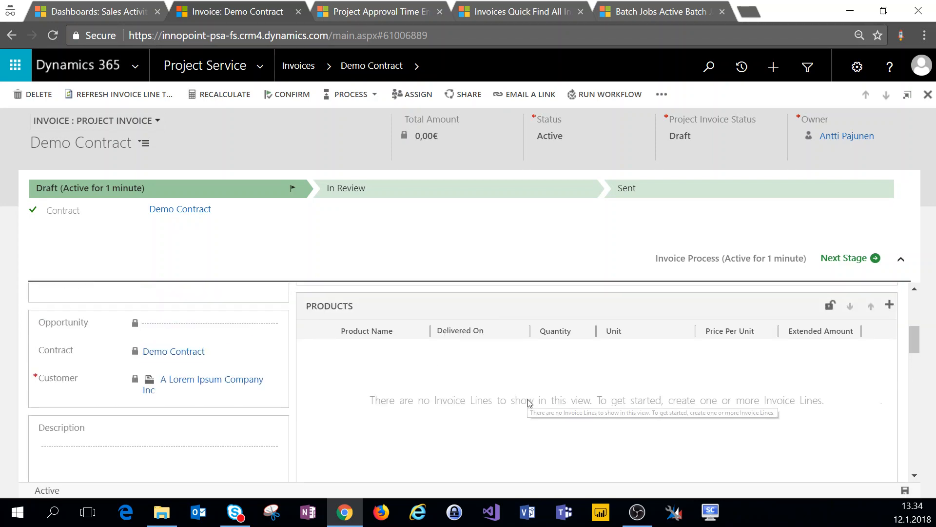
scroll(542, 398, up, 2)
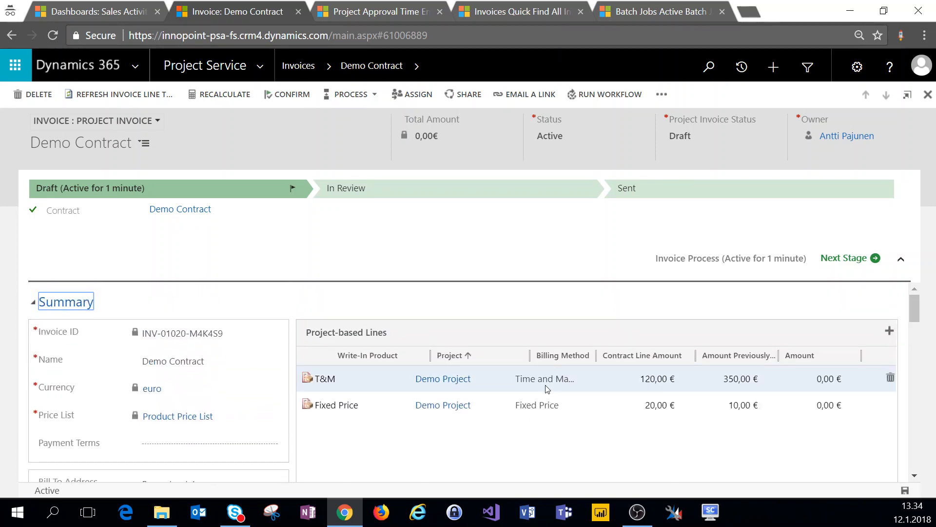
scroll(546, 389, down, 4)
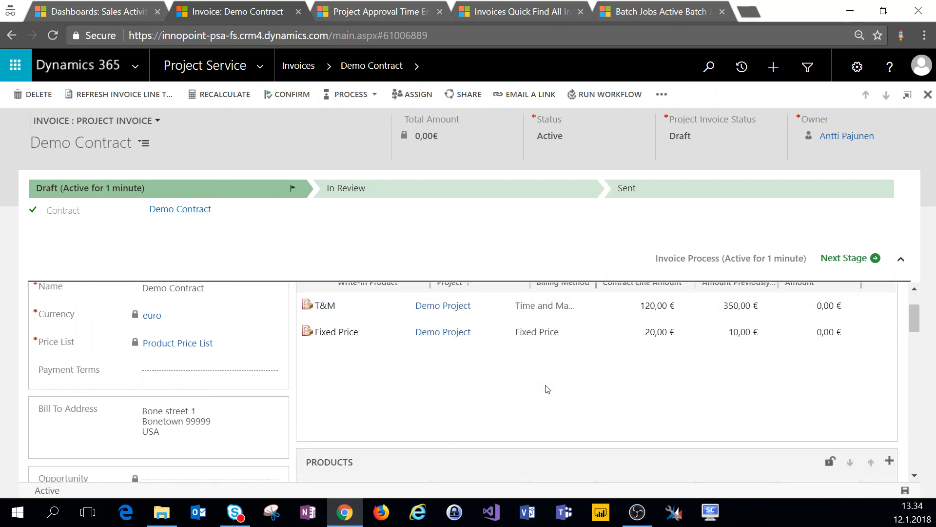
scroll(546, 388, down, 2)
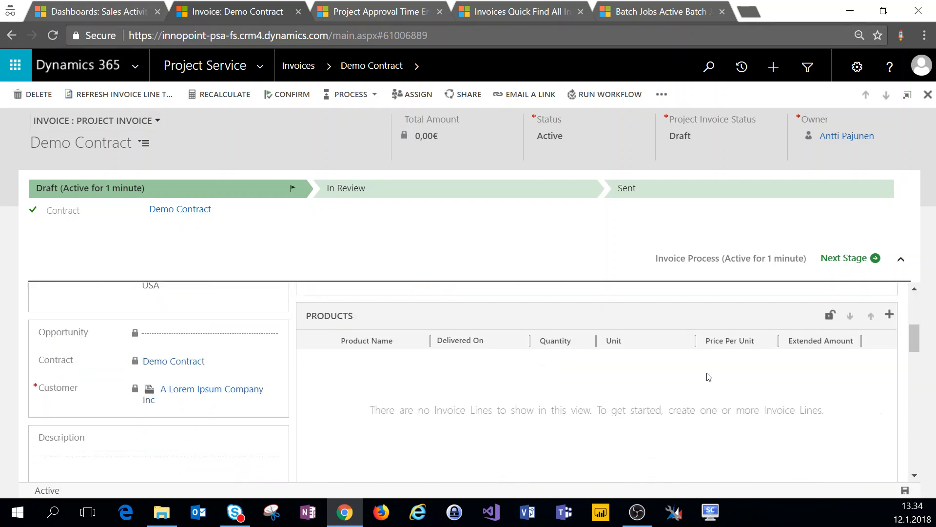
scroll(759, 380, down, 4)
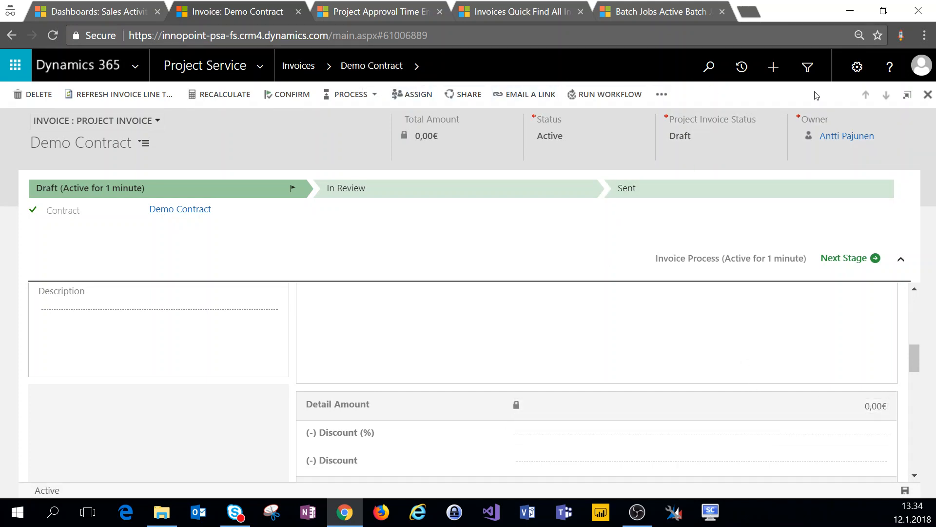
click(930, 94)
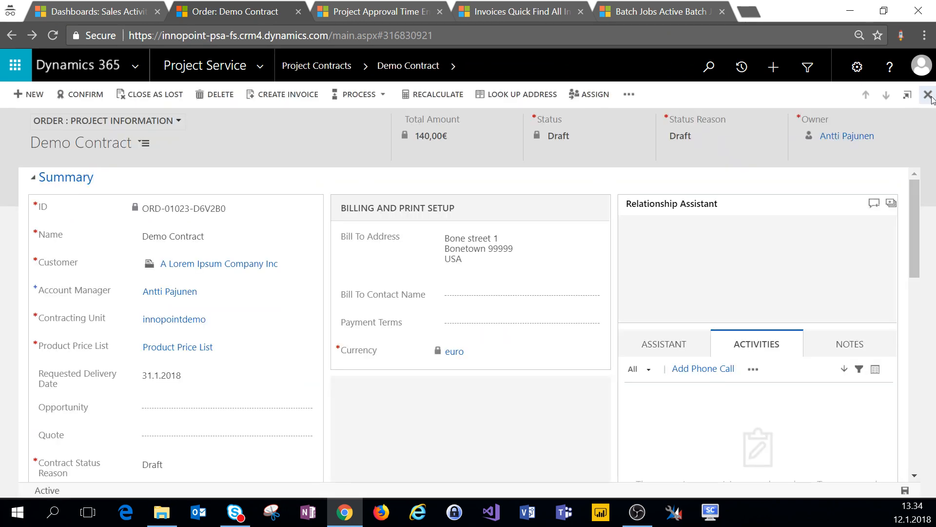
click(928, 95)
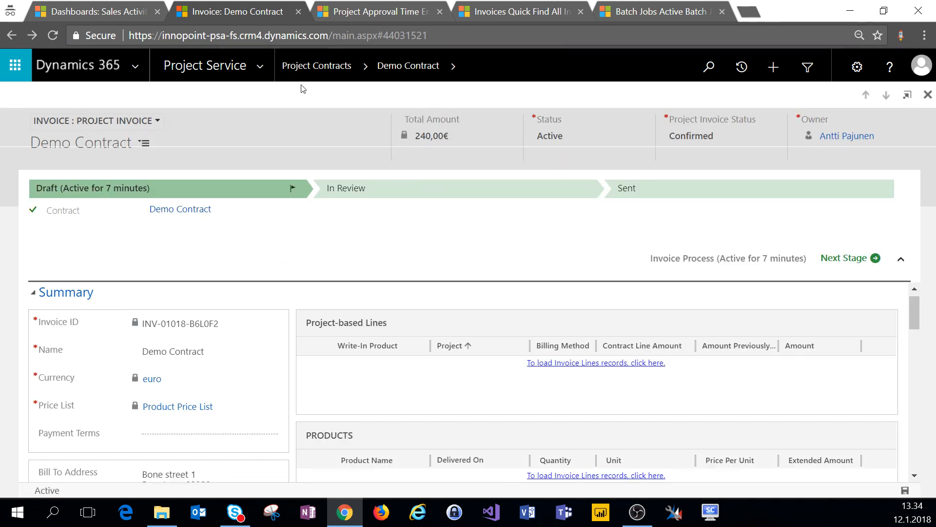
Step: Open the Project Service invoices list and search it for "demo" to compare the Demo Contract invoices
click(261, 64)
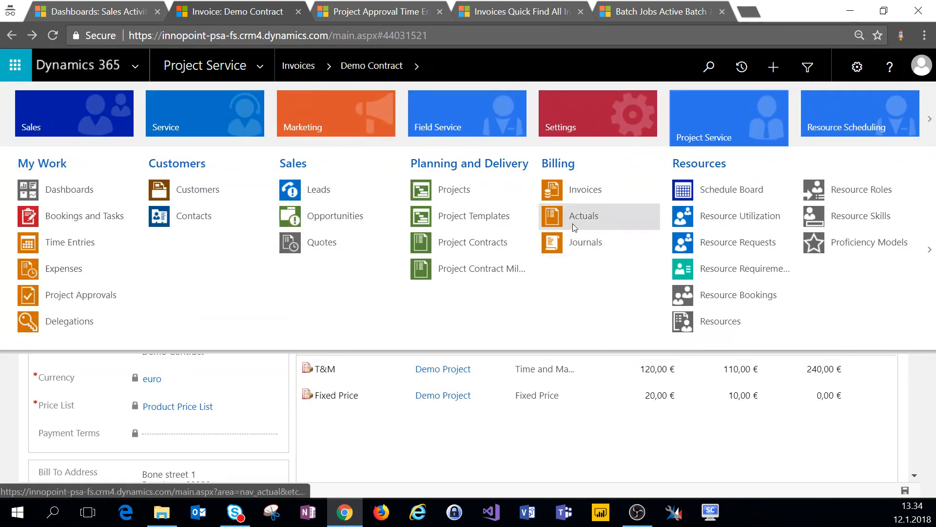
click(636, 190)
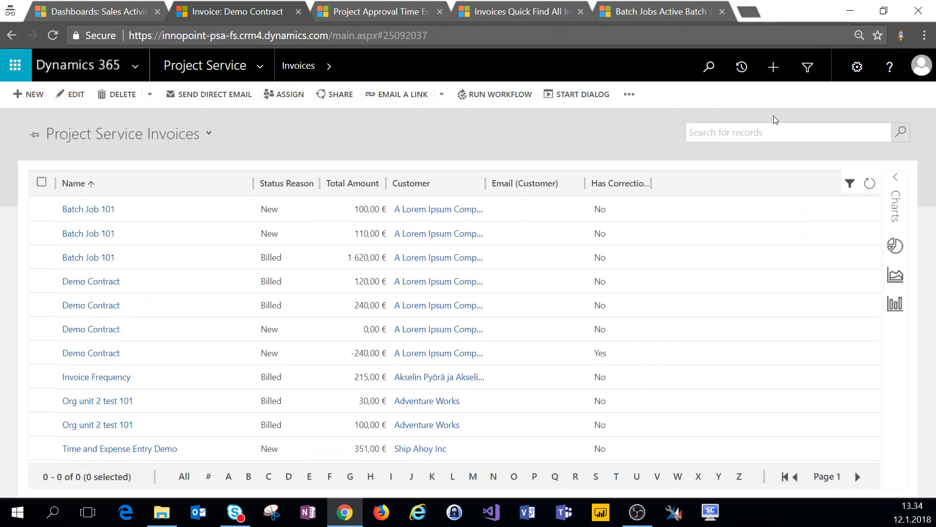
click(763, 136)
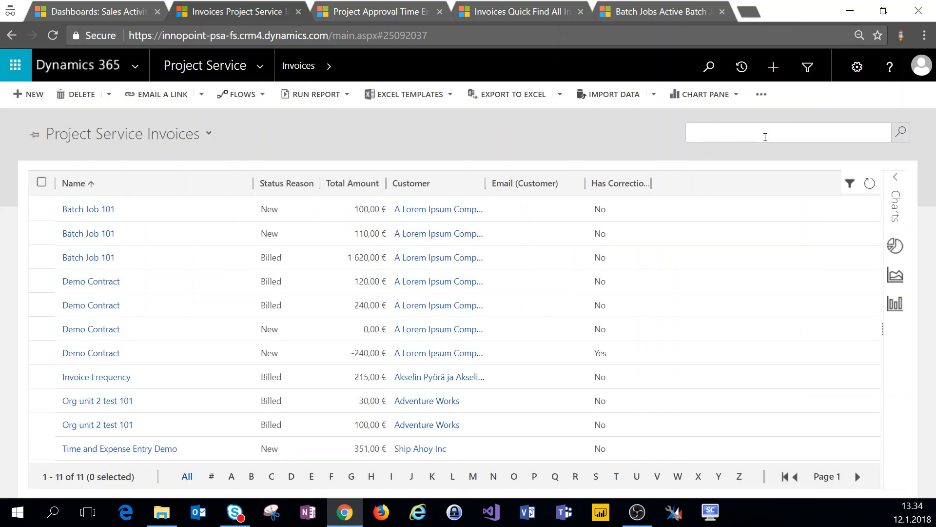
text(demo)
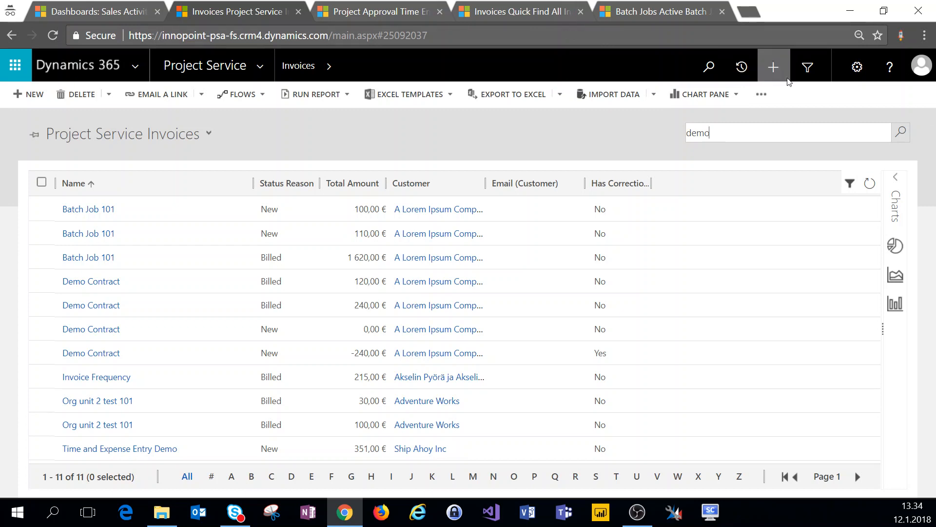
click(903, 136)
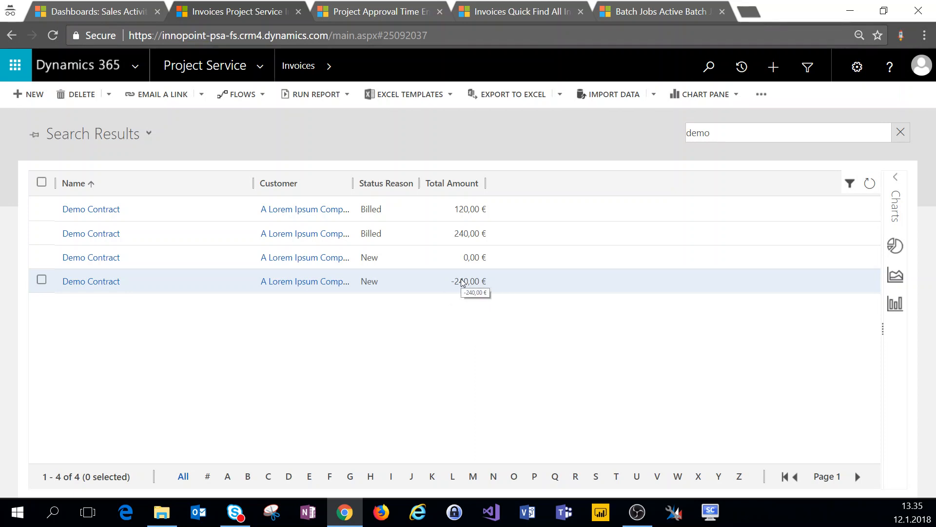
Step: Open the Demo Contract correction invoice with the -240,00 € total, confirm it and close it
double_click(502, 288)
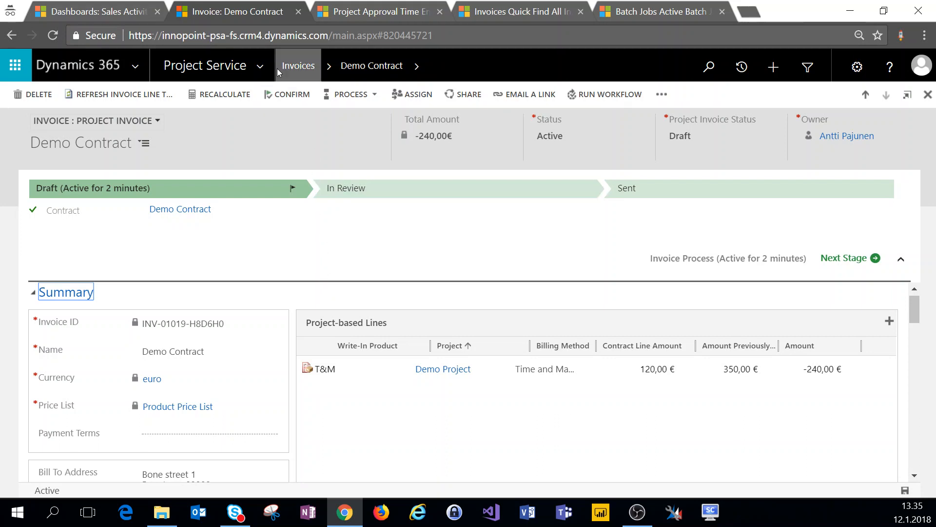
click(289, 95)
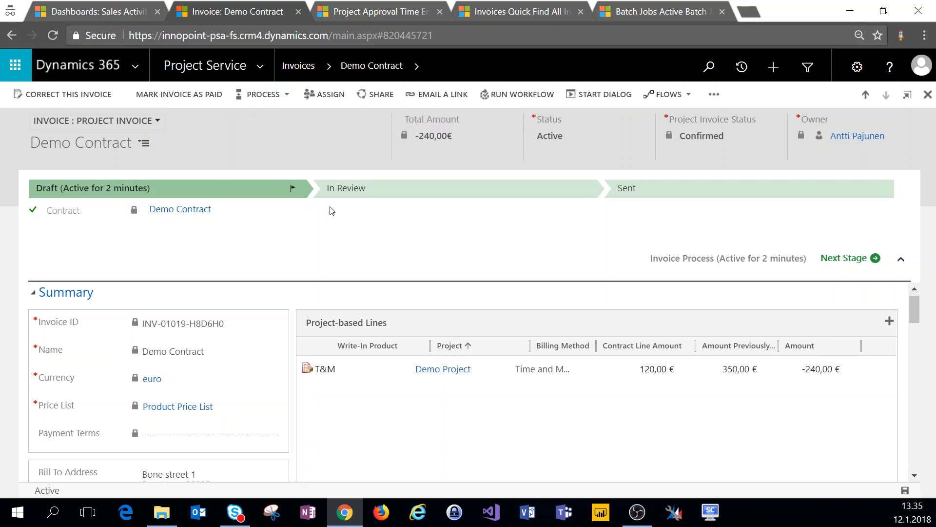
click(927, 95)
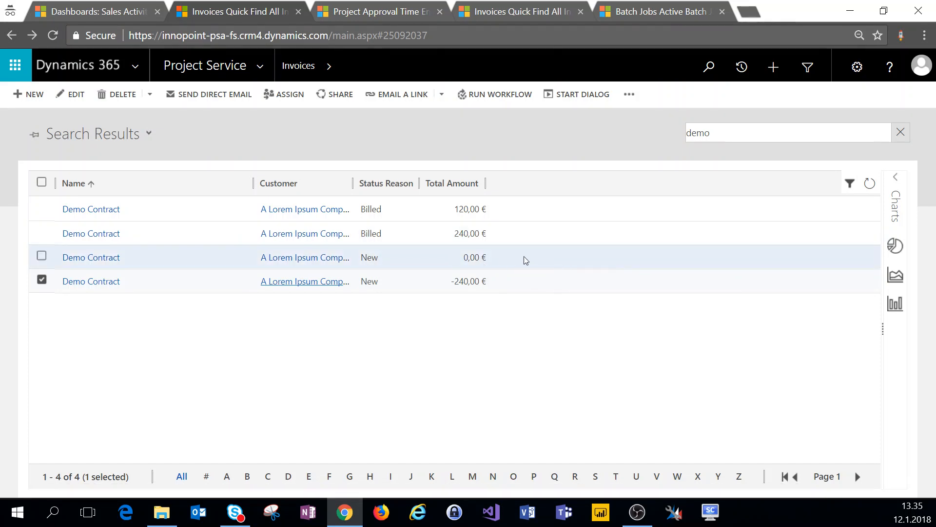
Step: Open the zero-amount Demo Contract draft invoice, refresh its invoice line transactions and review its project-based lines and totals
double_click(517, 259)
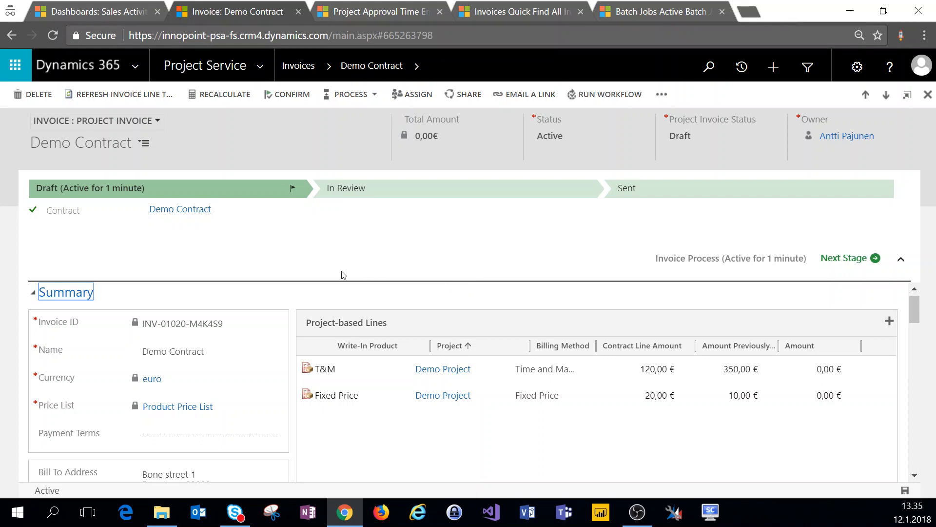
click(115, 99)
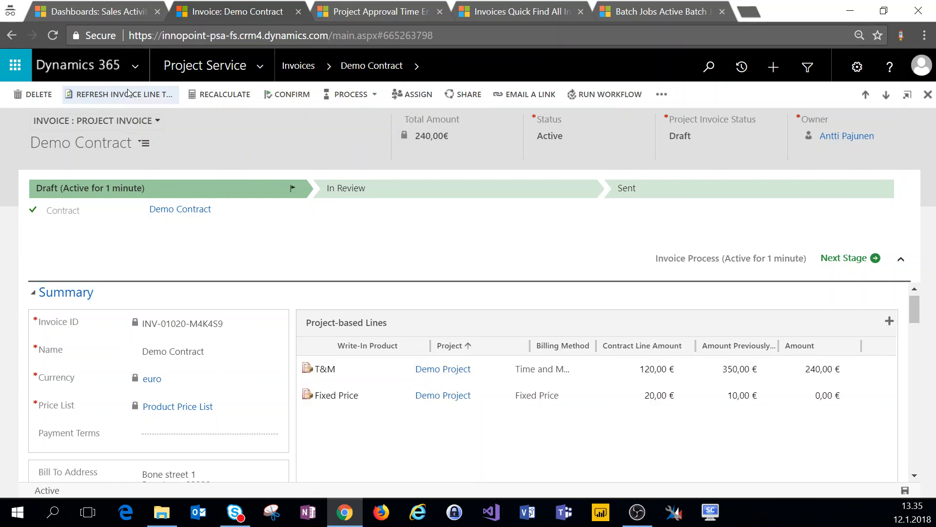
scroll(624, 325, down, 2)
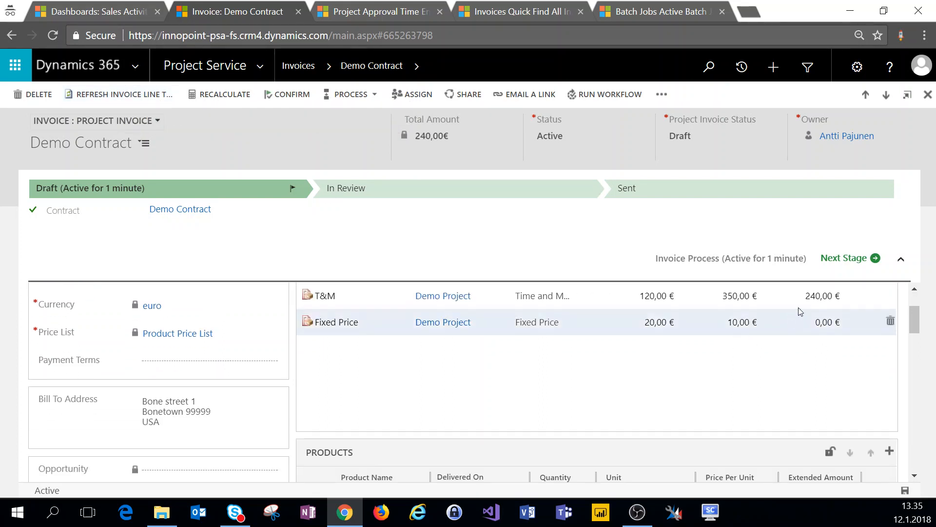
scroll(824, 312, down, 6)
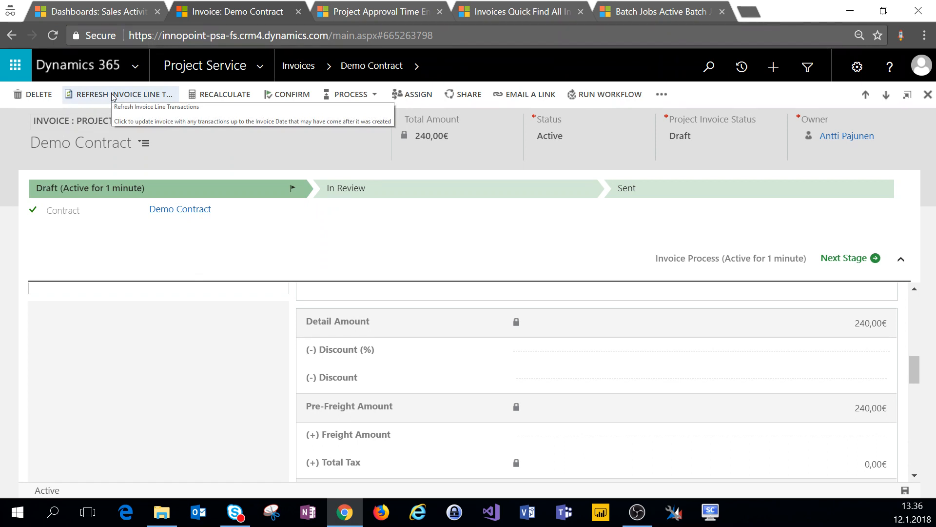
scroll(697, 389, up, 2)
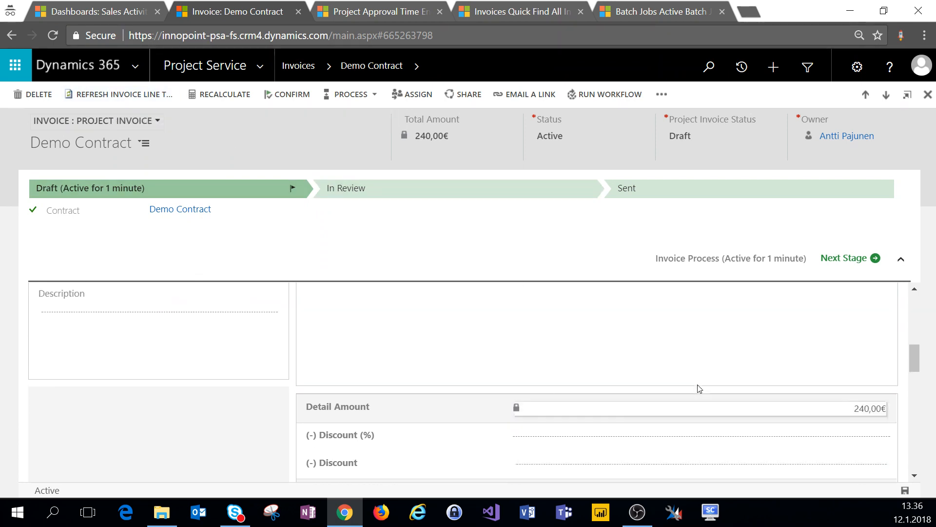
scroll(698, 389, up, 2)
scroll(698, 388, down, 1)
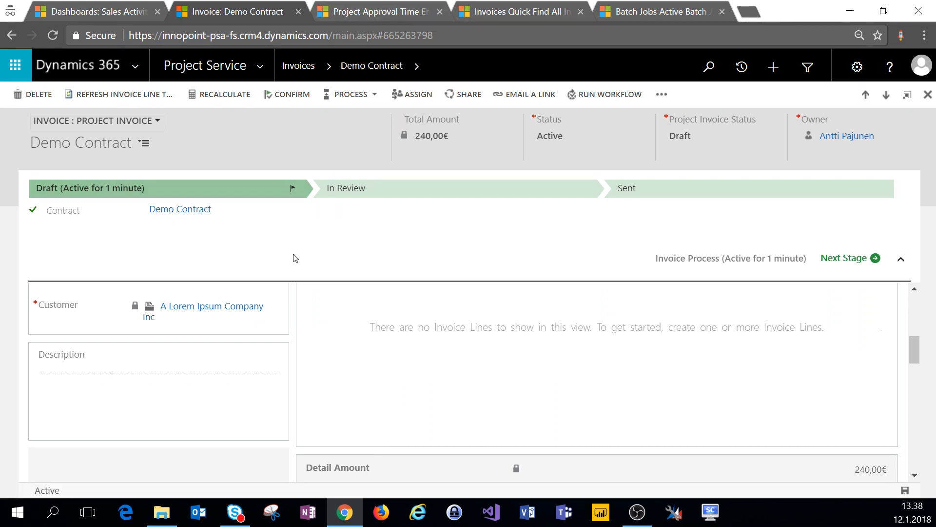
scroll(241, 357, down, 5)
scroll(226, 371, up, 6)
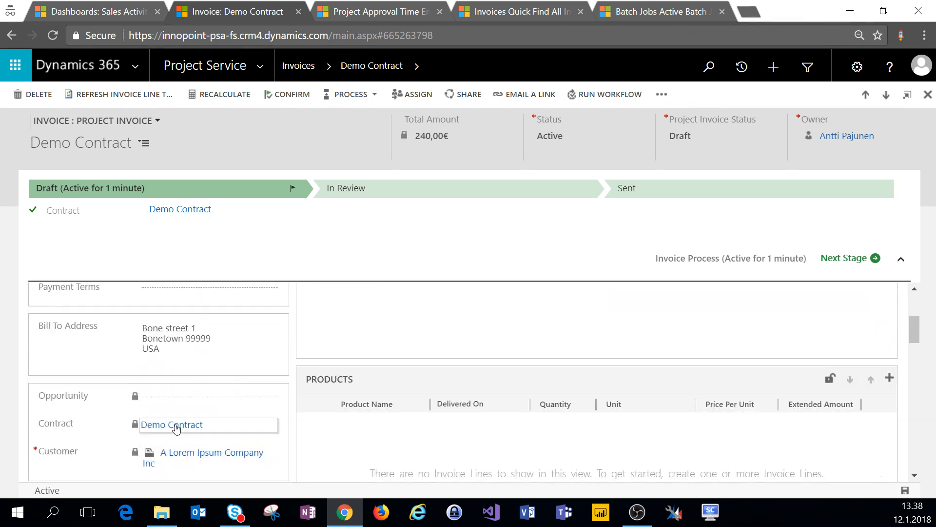
Step: Open the Demo Contract from the invoice and examine its related actuals, comparing transaction types and adjustment statuses
click(176, 427)
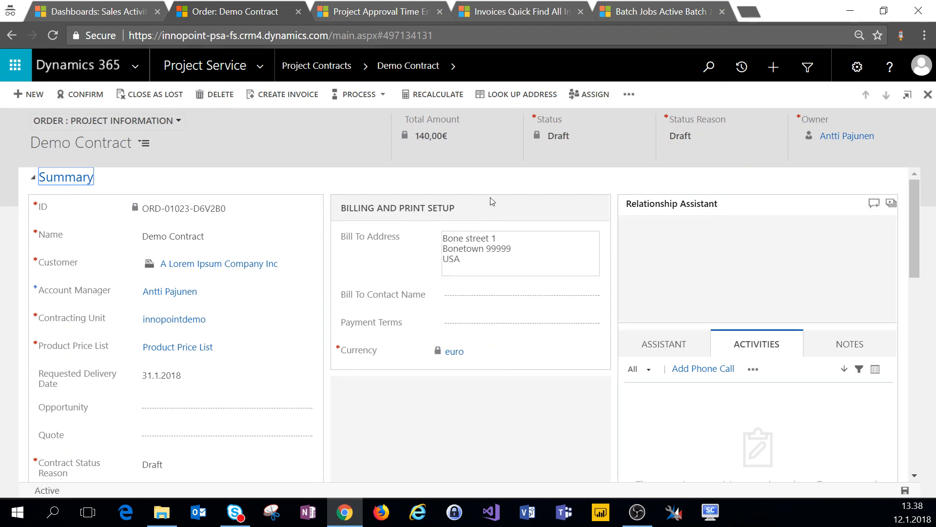
click(454, 65)
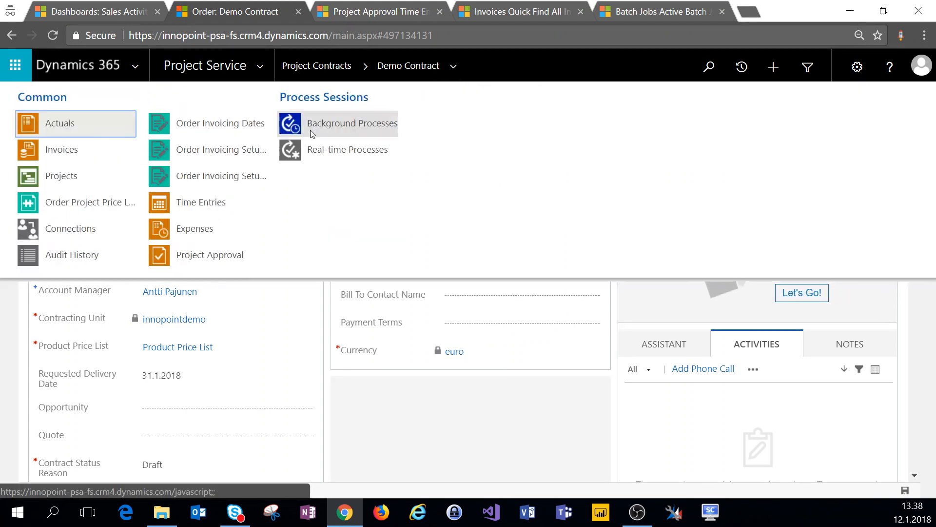
click(59, 124)
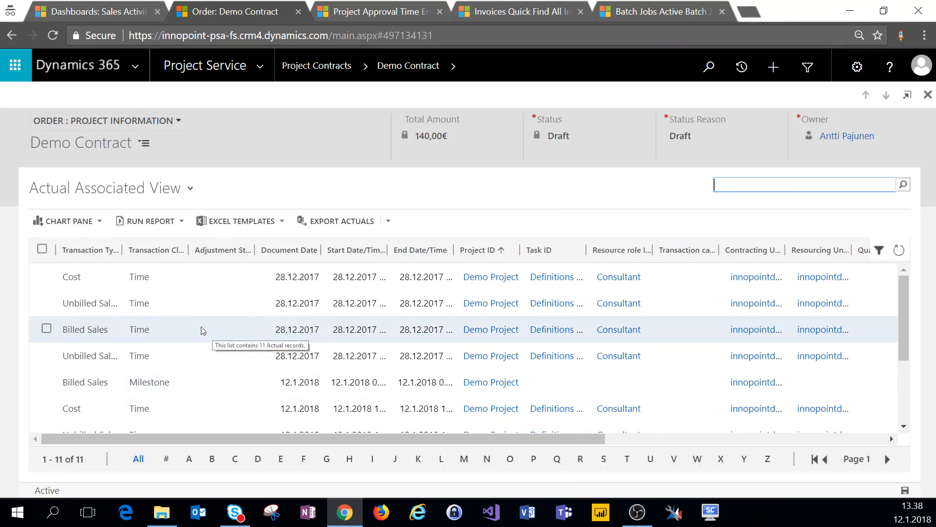
scroll(202, 331, down, 3)
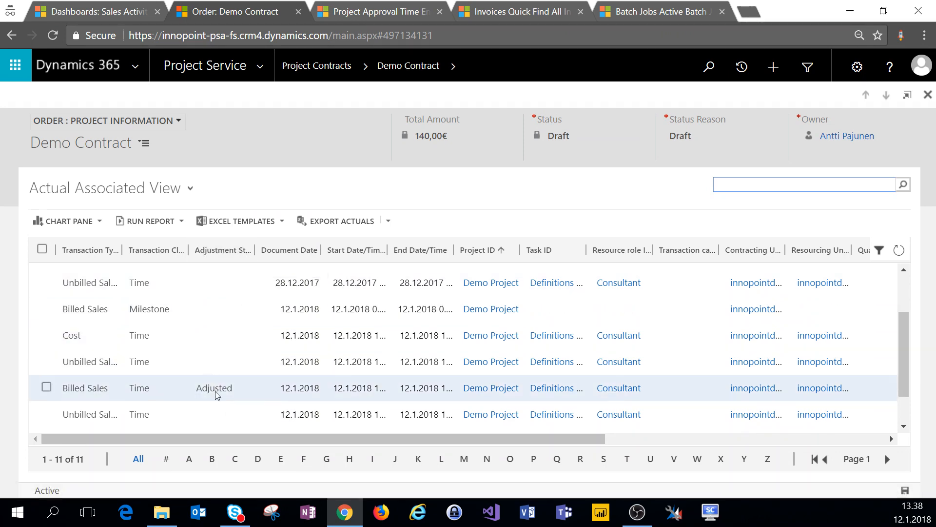
drag(269, 444, 230, 438)
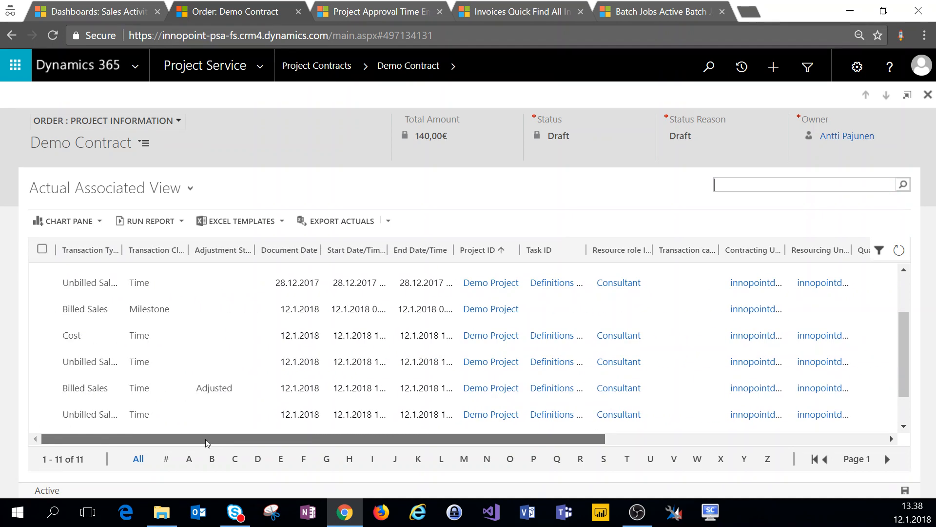
scroll(136, 407, down, 1)
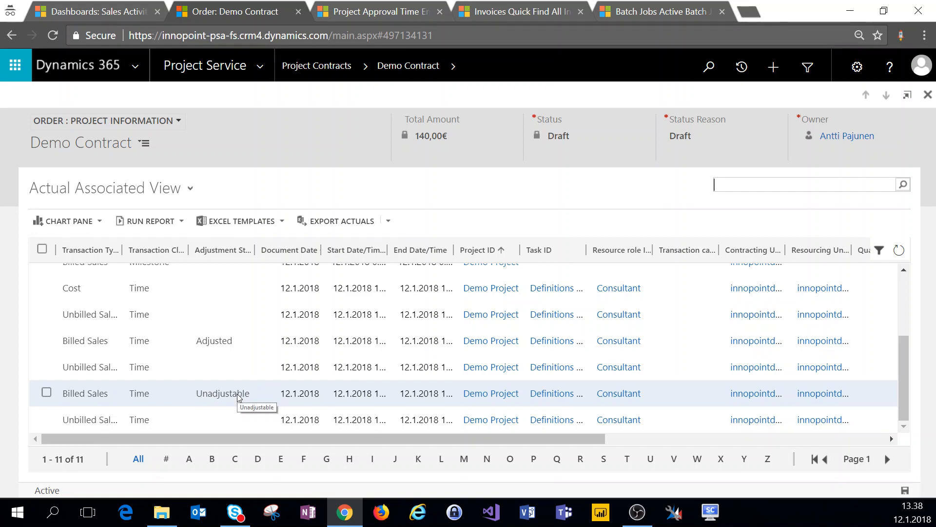
click(259, 446)
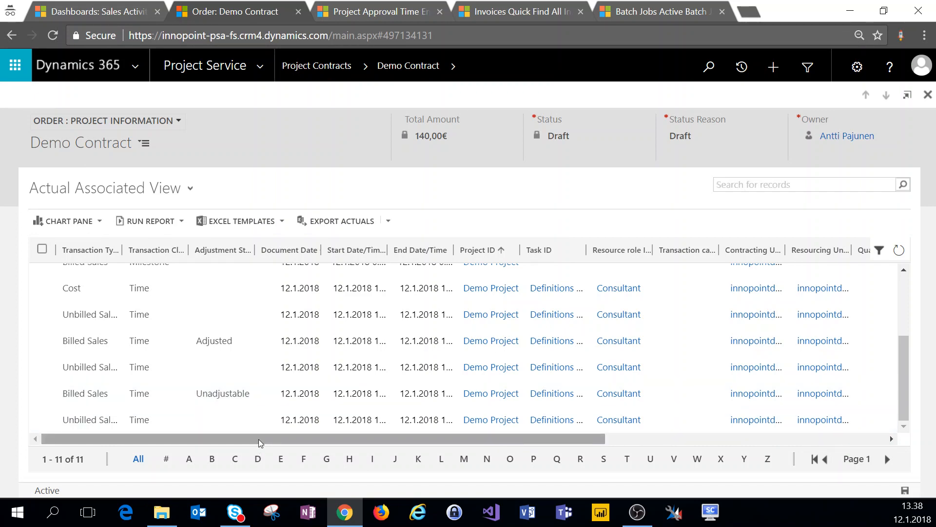
mouse_move(259, 443)
mouse_down()
mouse_move(513, 429)
mouse_move(243, 436)
mouse_up()
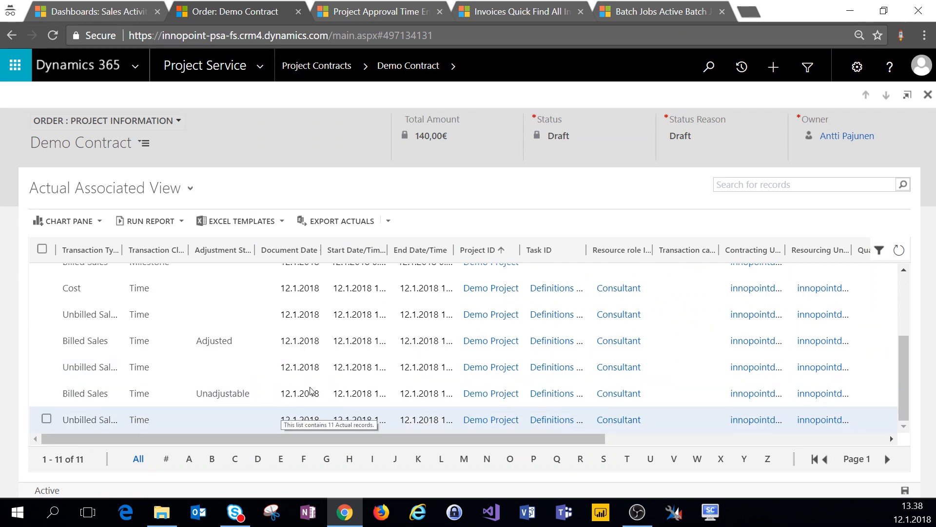
scroll(289, 408, up, 5)
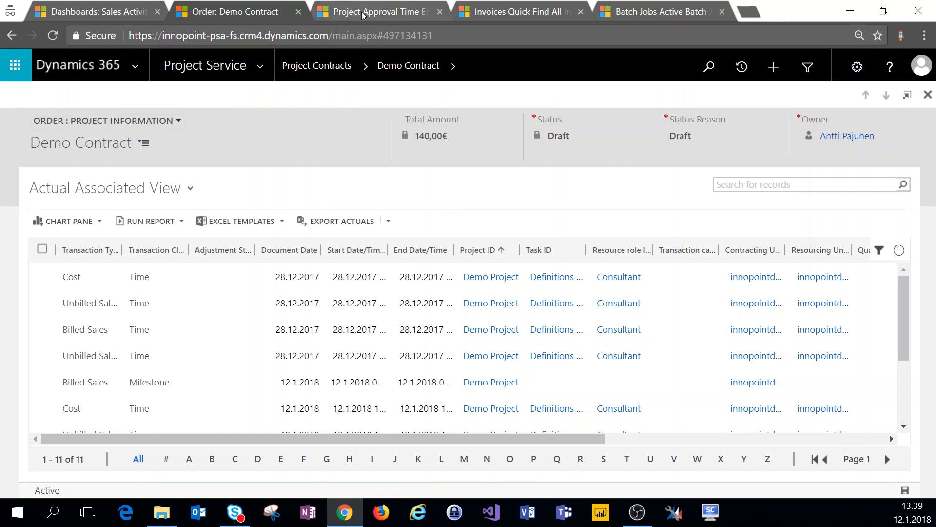
Step: Switch to the other invoice search results for "Demo Contract" and open the invoice with the -240,00 € total
click(520, 13)
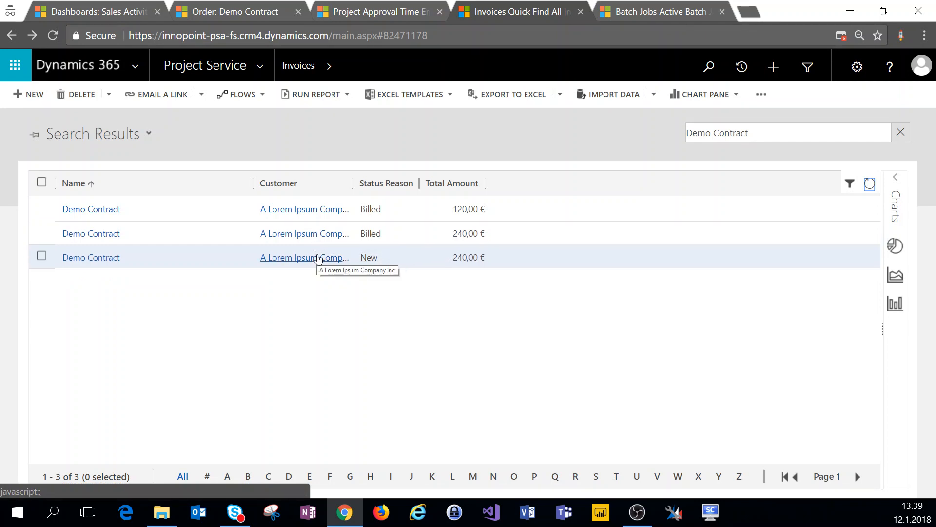
click(318, 258)
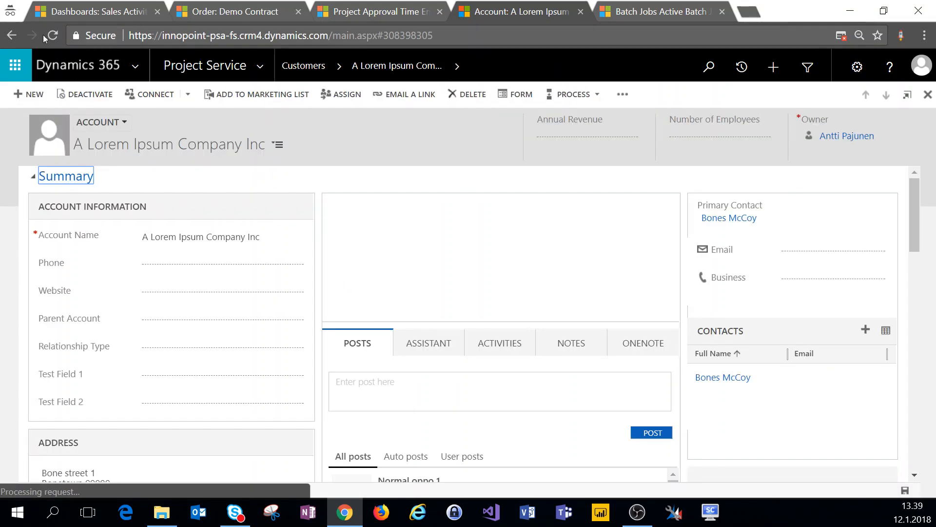
click(12, 35)
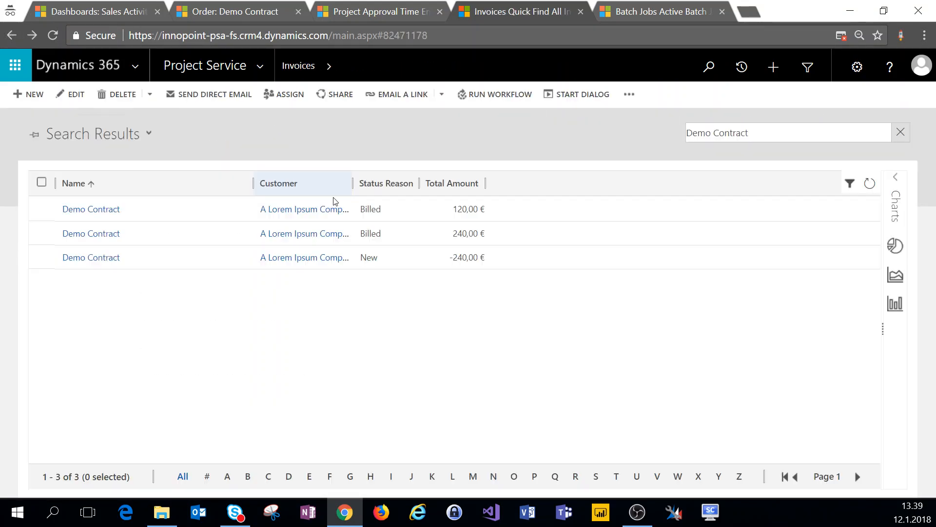
click(92, 258)
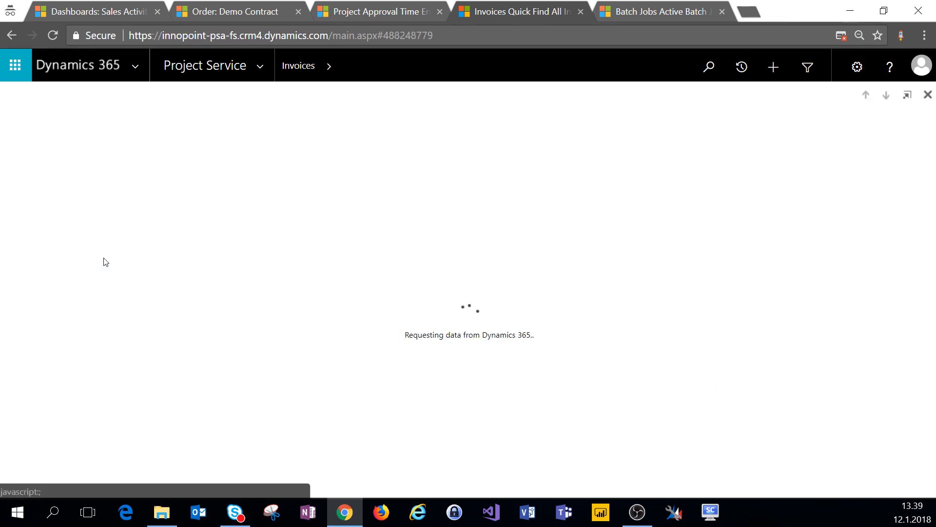